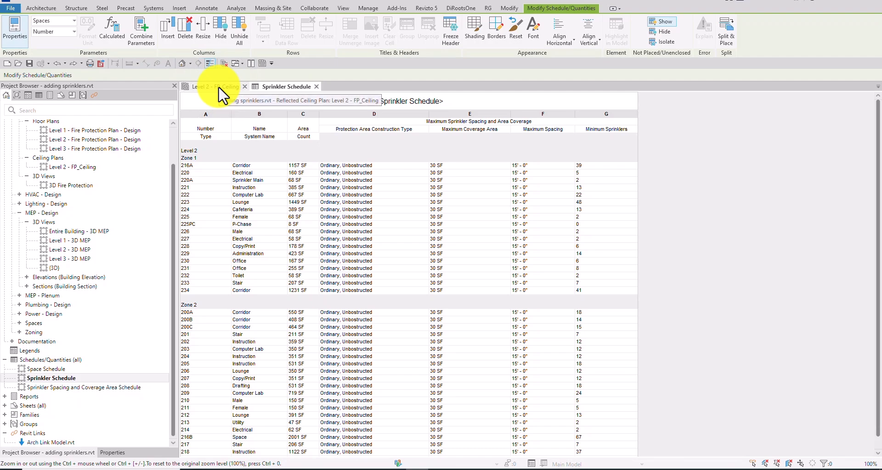
Show the Level 2 - FP_Ceiling plan side by side with the Sprinkler Schedule, with the whole floor in view.
click(218, 88)
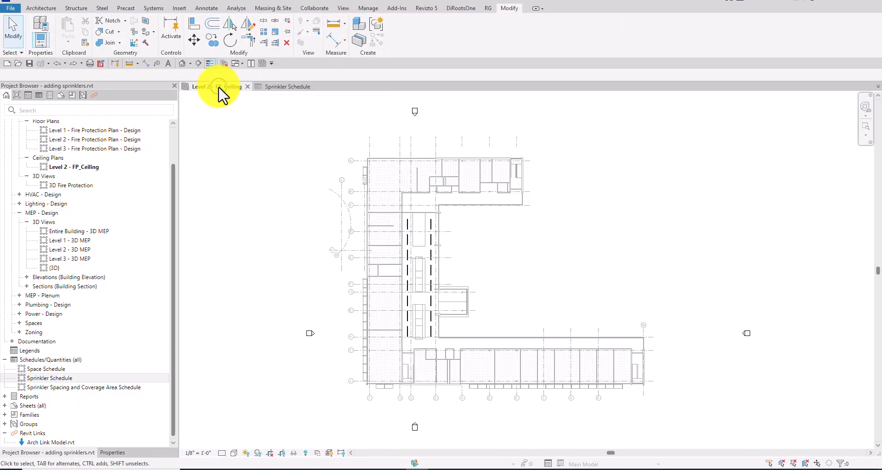
click(251, 64)
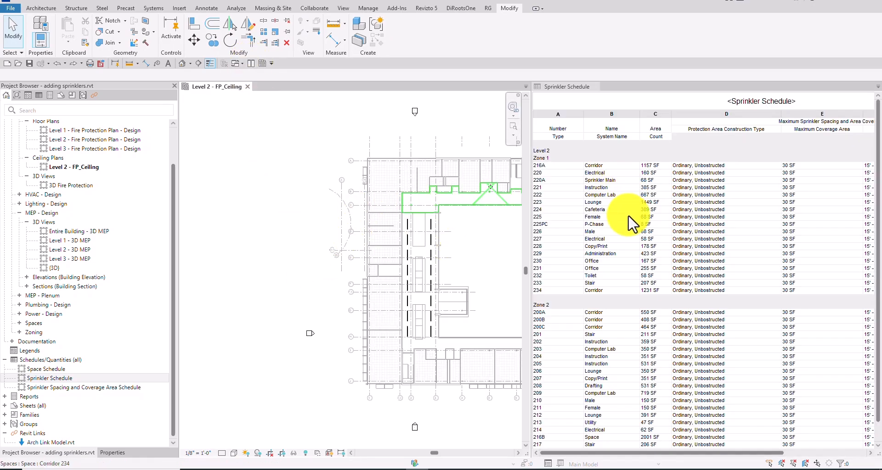
middle_drag(487, 275, 374, 267)
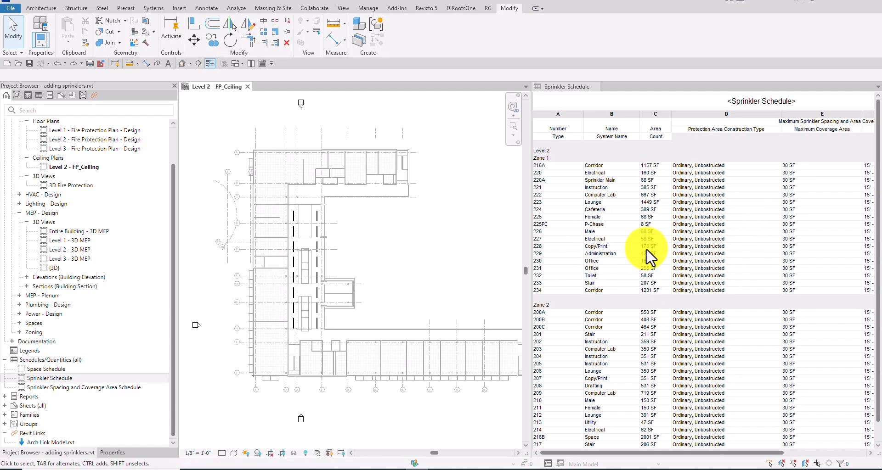
scroll(404, 276, down, 2)
middle_drag(452, 273, 386, 250)
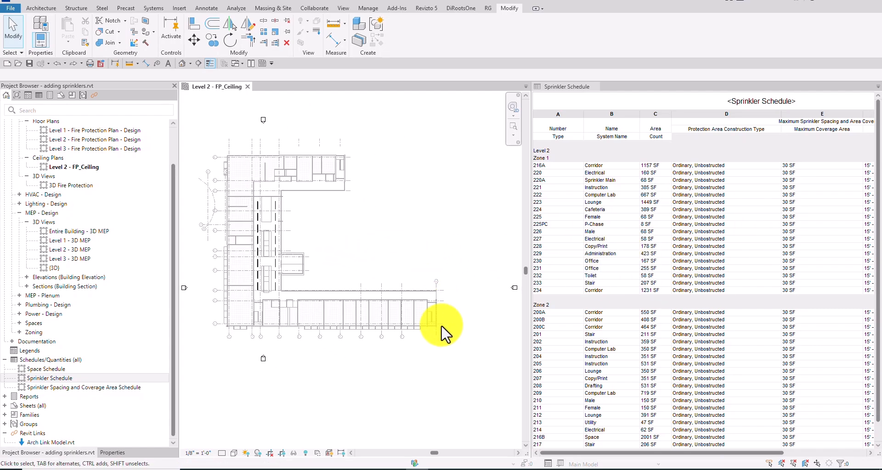
Locate space 202 in the ceiling plan by selecting its row in the Sprinkler Schedule, then clear the selection.
scroll(443, 333, up, 7)
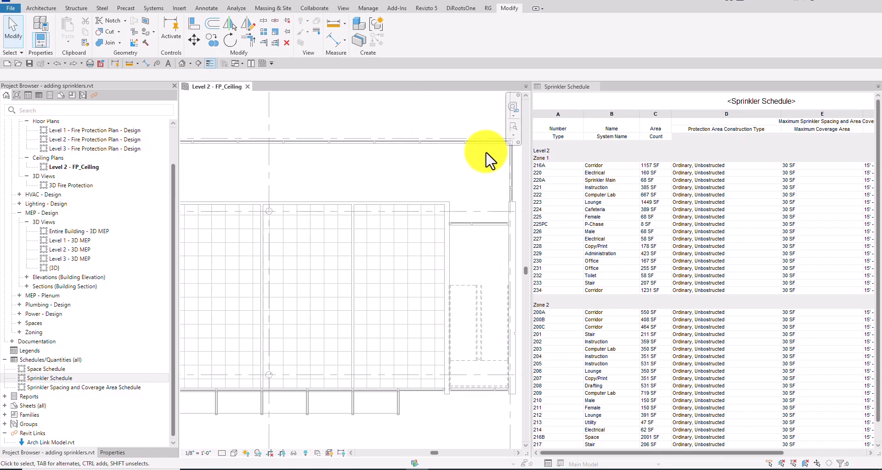
click(558, 344)
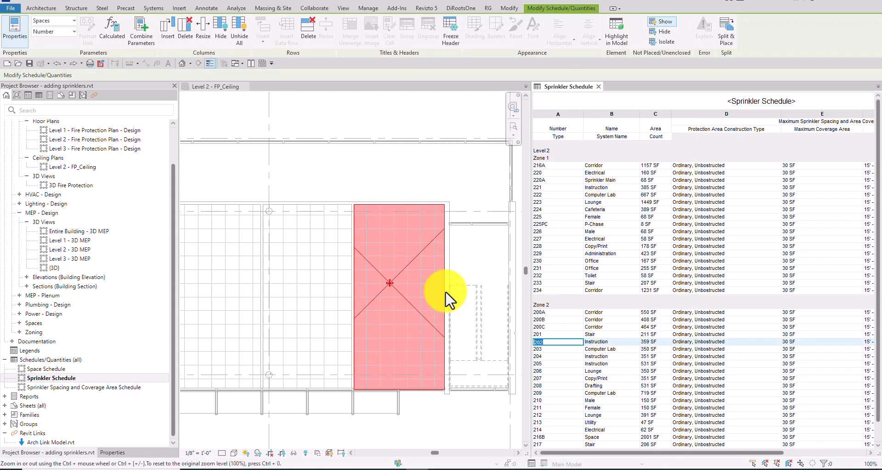
click(407, 182)
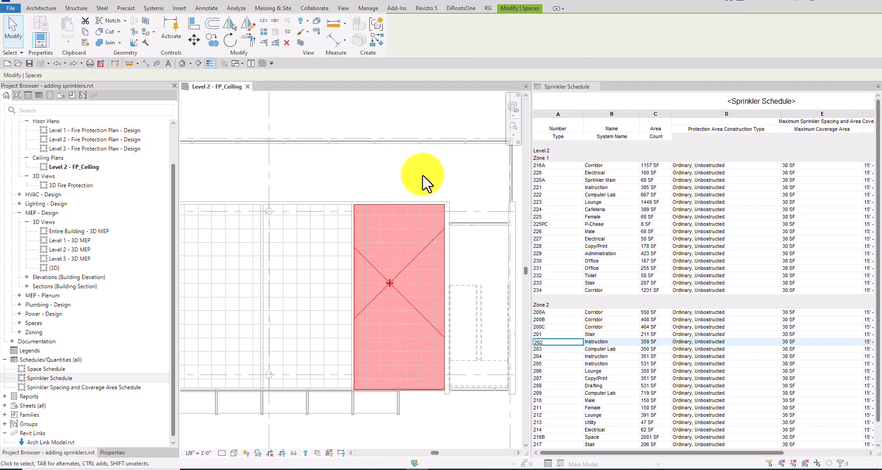
click(409, 177)
middle_drag(418, 175, 383, 181)
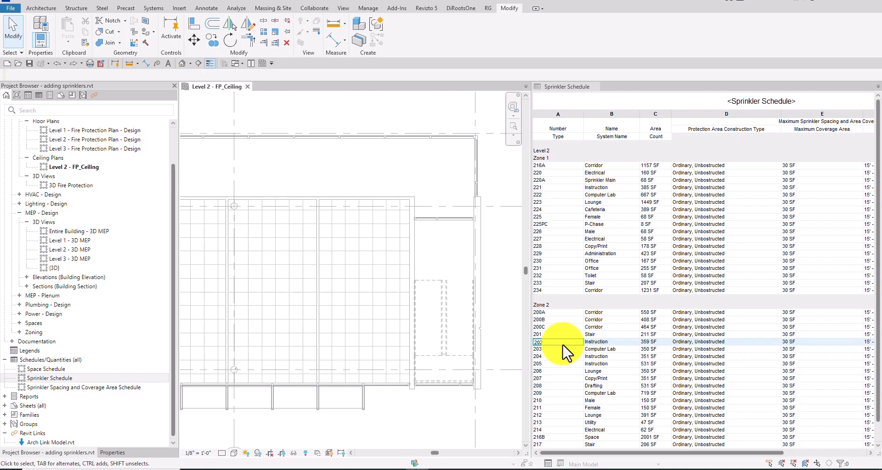
Place one semi-recessed hosted 1/2" Pendent sprinkler on the ceiling face, inside an upper ceiling tile of space 202.
click(151, 9)
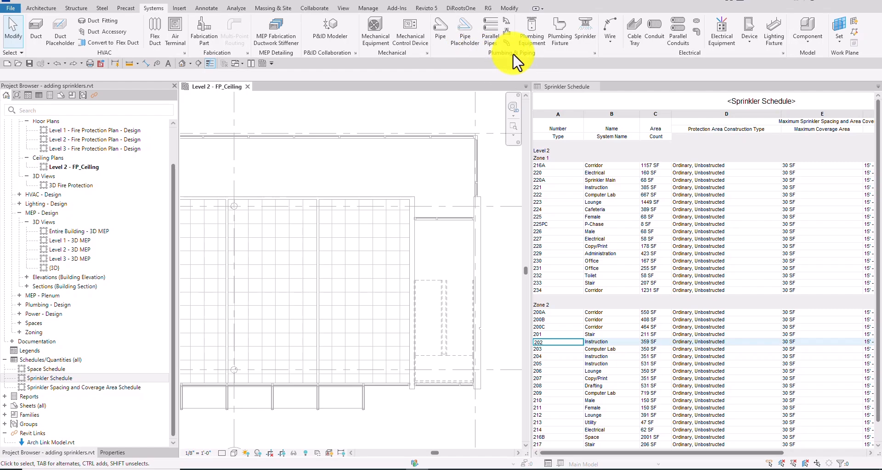
click(586, 24)
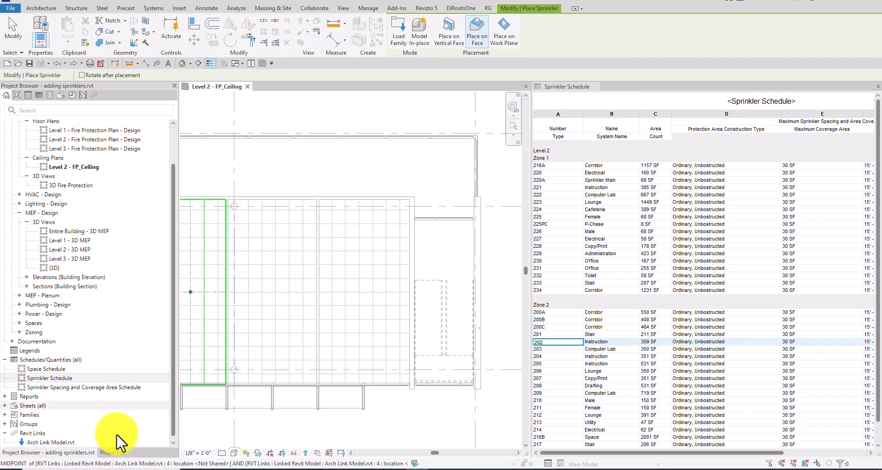
click(112, 453)
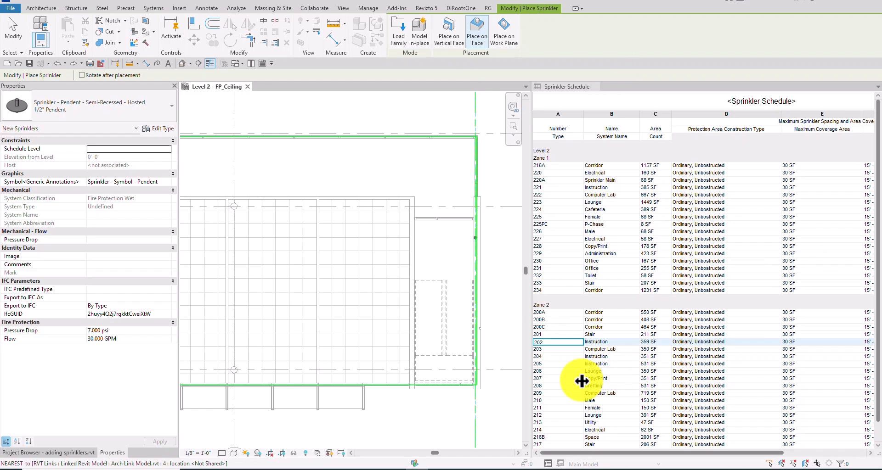
click(431, 365)
scroll(376, 201, up, 3)
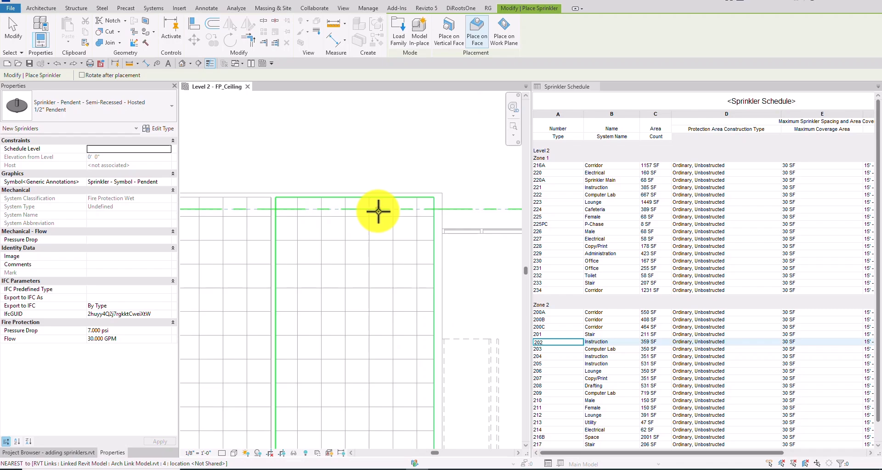
click(357, 276)
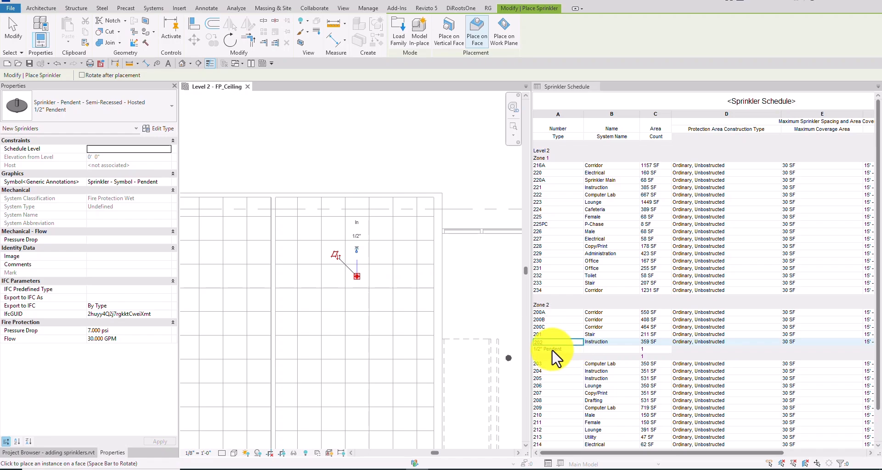
click(12, 33)
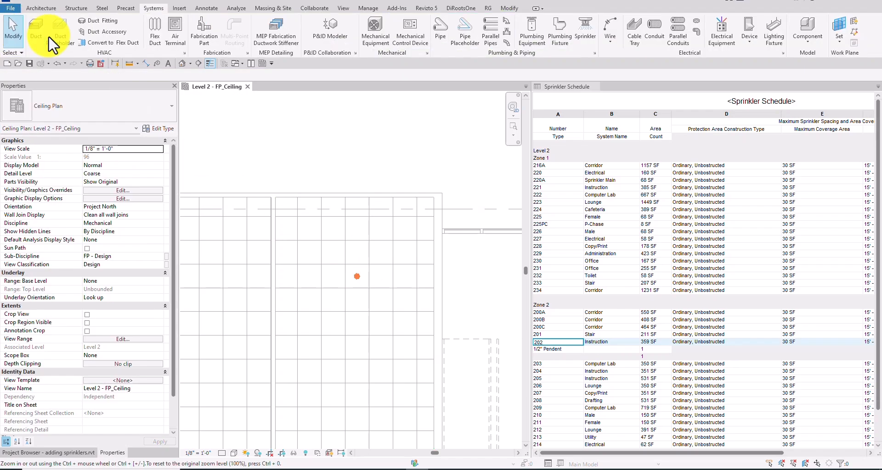
Copy the sprinkler twice straight down space 202 with multiple copies, spacing them about 8' apart and centred in ceiling tiles.
click(358, 276)
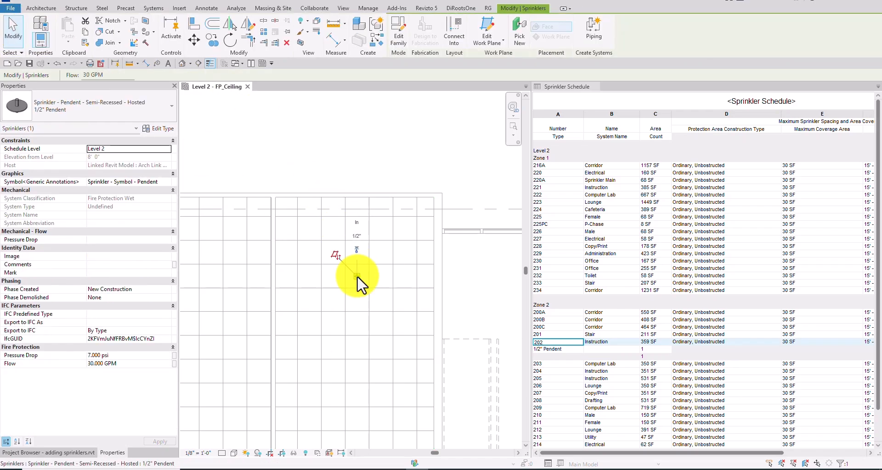
click(212, 38)
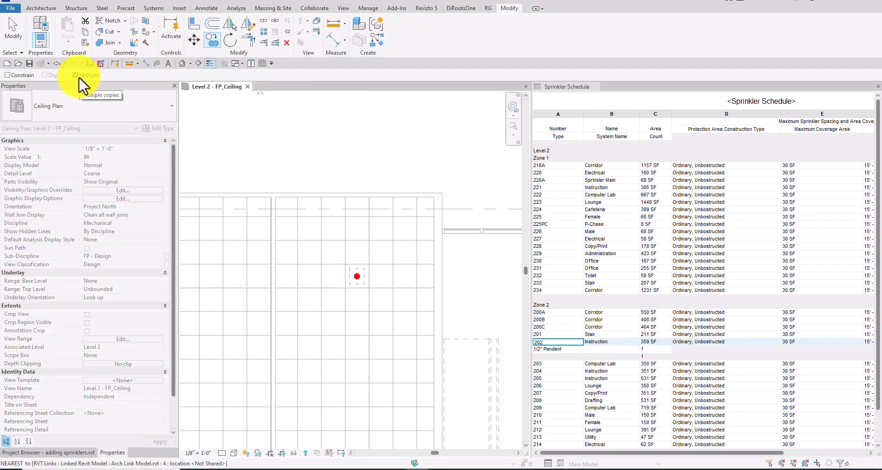
click(369, 264)
ctrl+scroll(394, 297, down, 3)
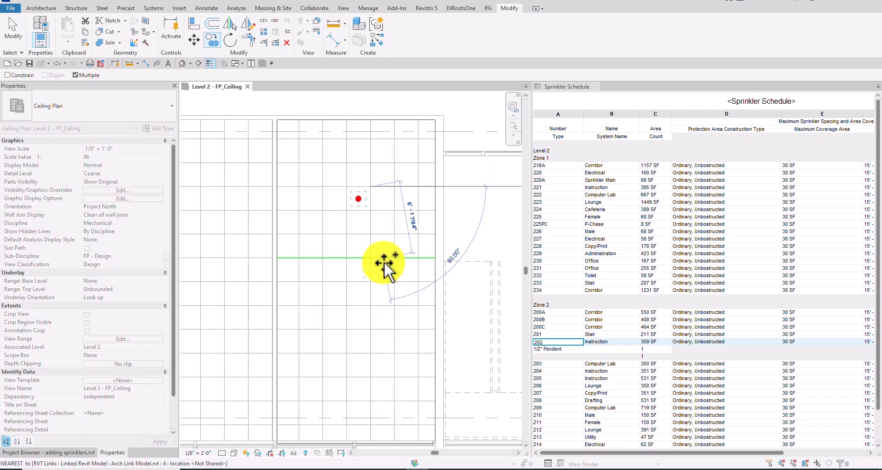
click(371, 281)
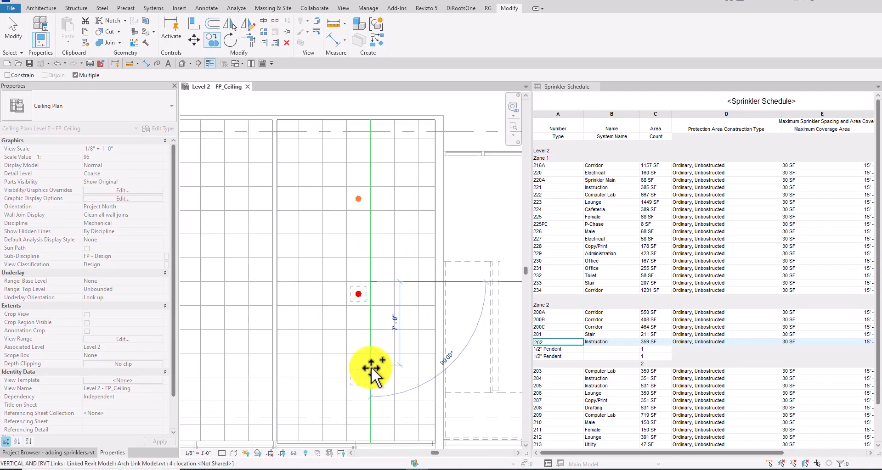
click(370, 378)
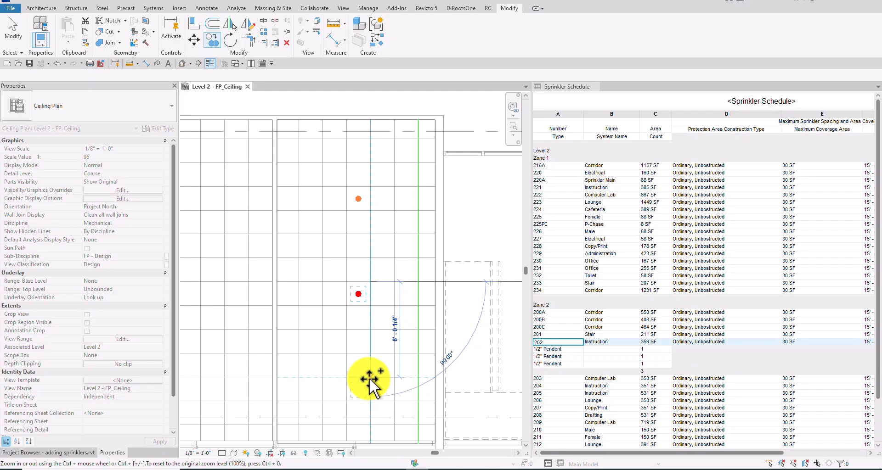
click(562, 356)
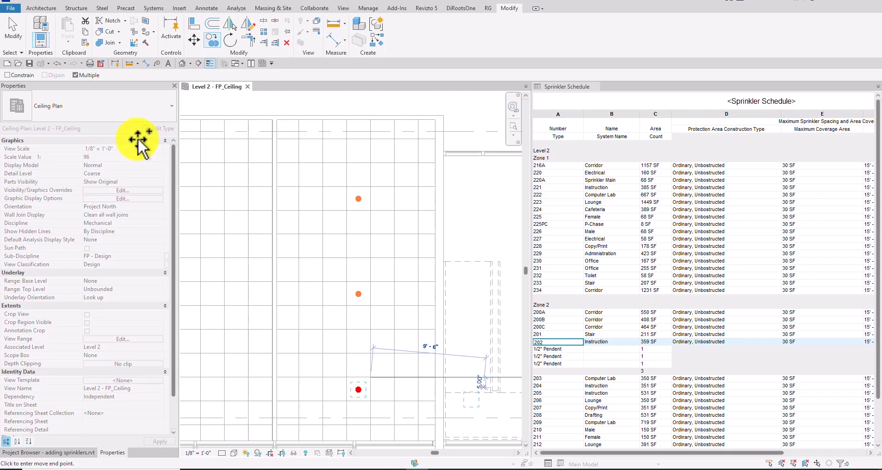
click(12, 31)
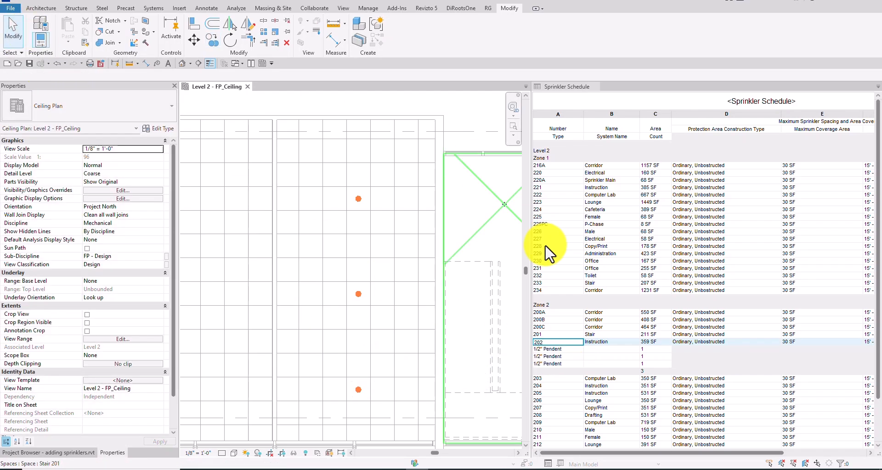
Check which plan sprinkler each of the three 1/2" Pendent rows under space 202 in the schedule refers to.
click(553, 350)
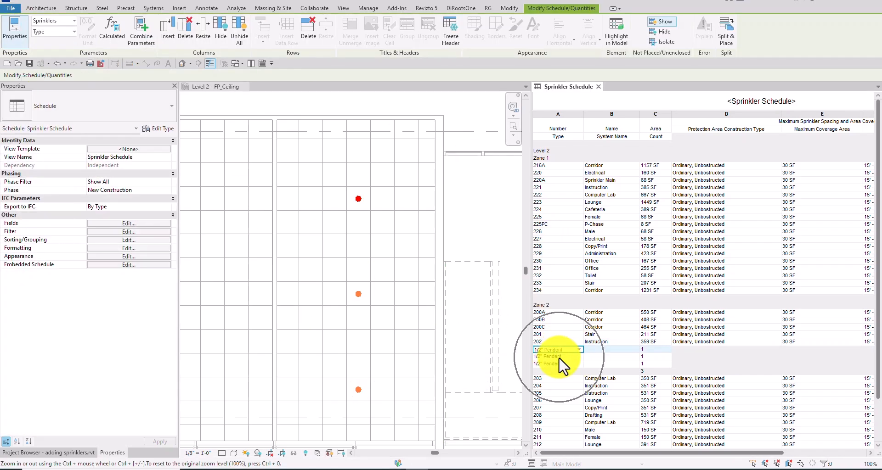
click(560, 359)
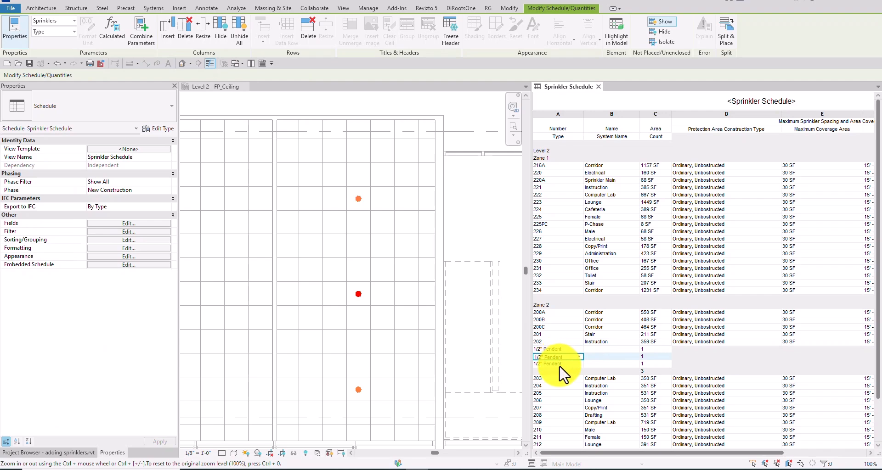
click(560, 365)
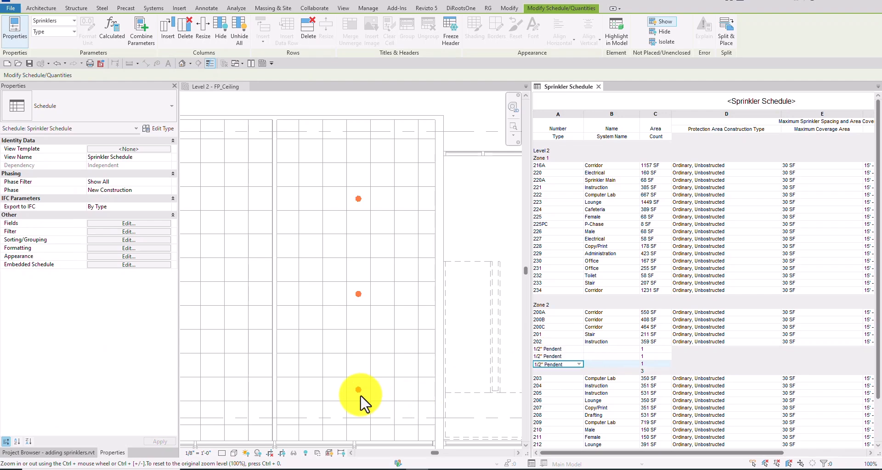
click(556, 357)
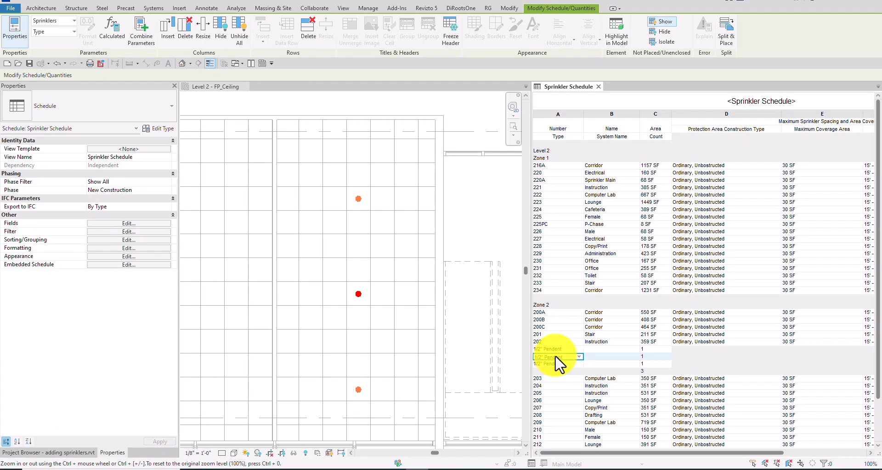
click(557, 350)
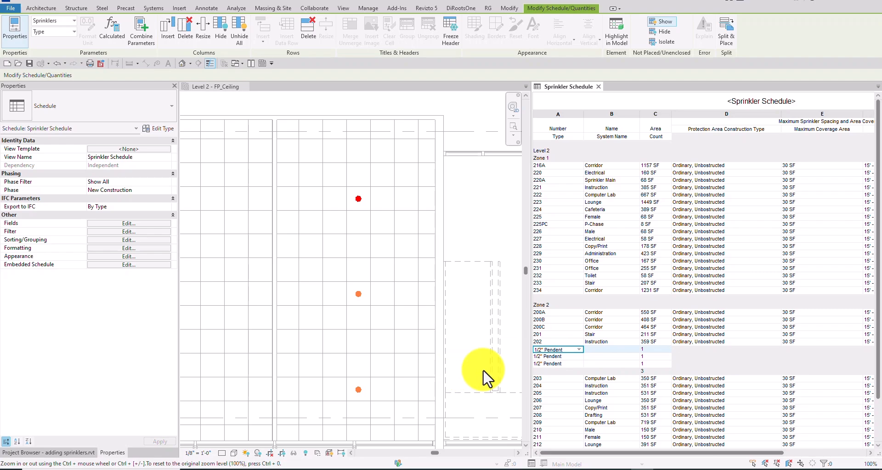
Copy the three sprinklers of space 202 together into the adjoining space 203, about 14' 3" away, aligned to the ceiling grid.
click(472, 172)
scroll(382, 200, down, 2)
click(432, 145)
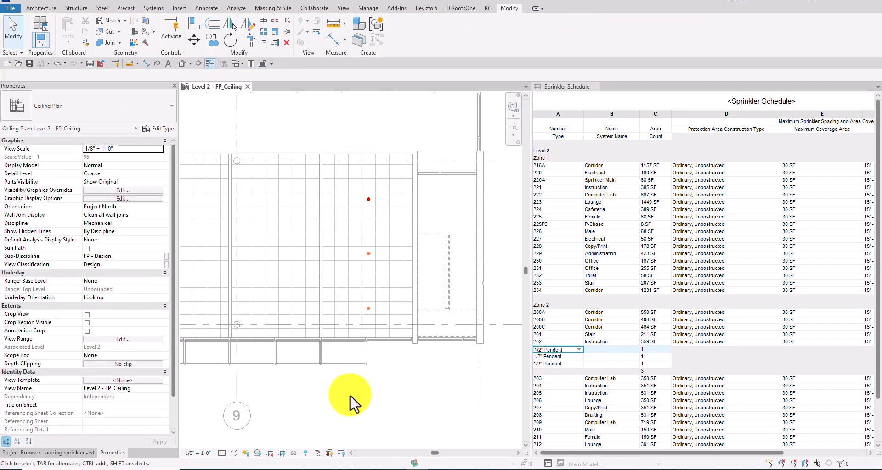
drag(340, 394, 394, 193)
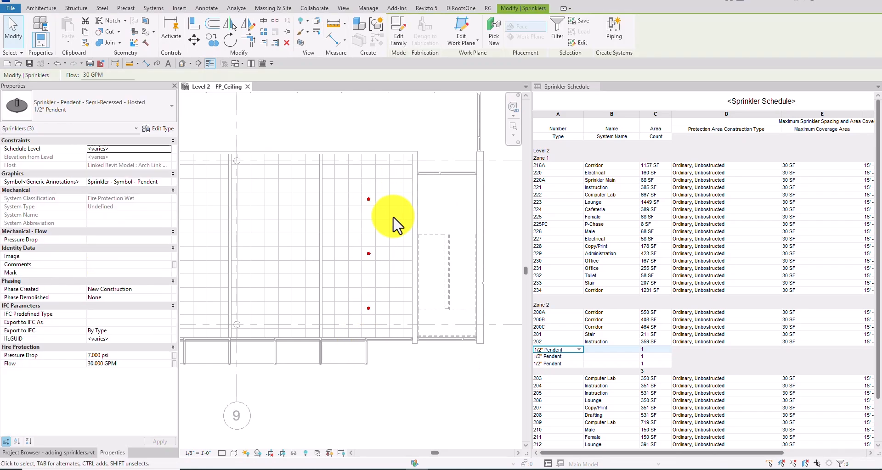
click(211, 40)
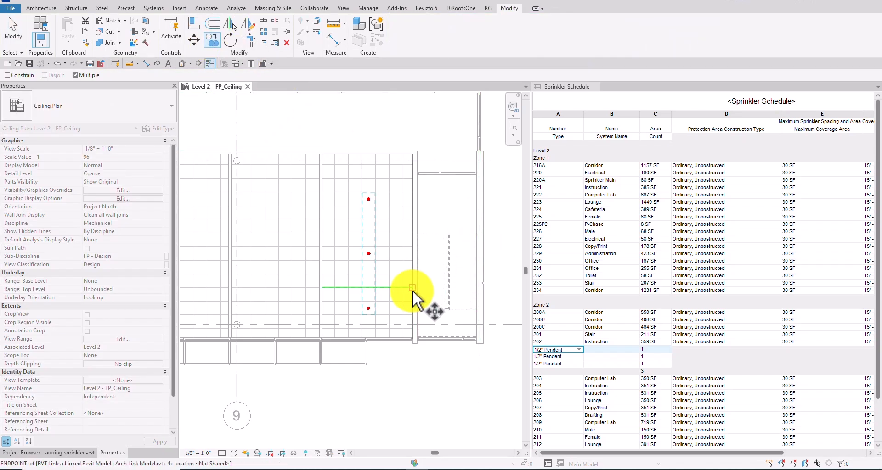
scroll(414, 292, down, 1)
middle_drag(364, 284, 439, 293)
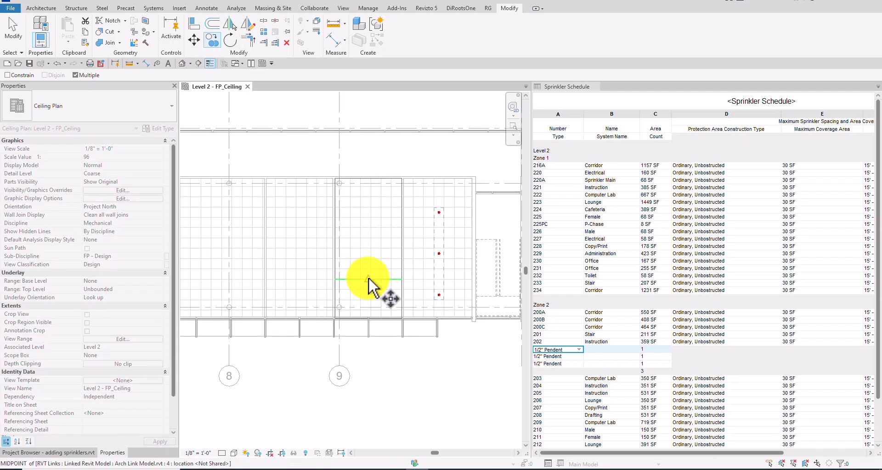
scroll(505, 166, up, 2)
scroll(427, 241, down, 1)
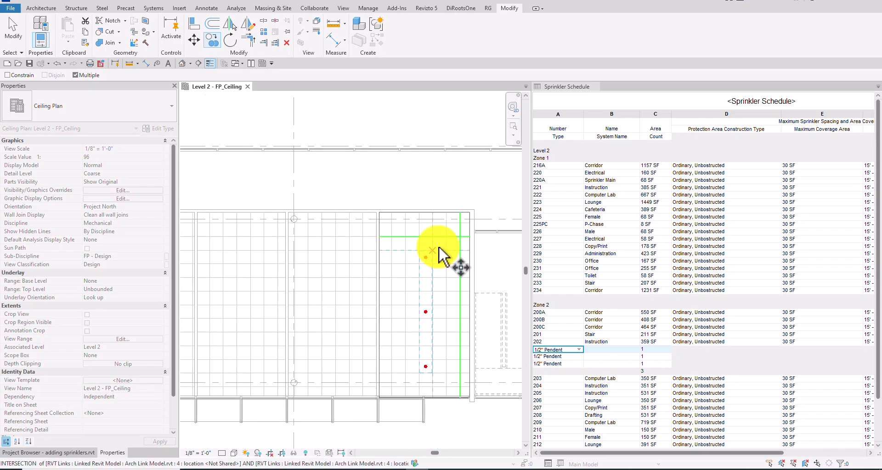
scroll(480, 232, up, 2)
scroll(395, 294, up, 2)
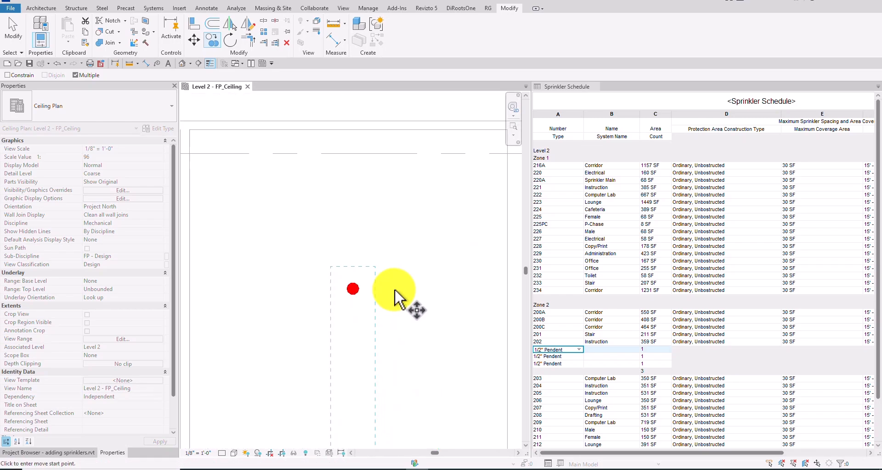
click(378, 264)
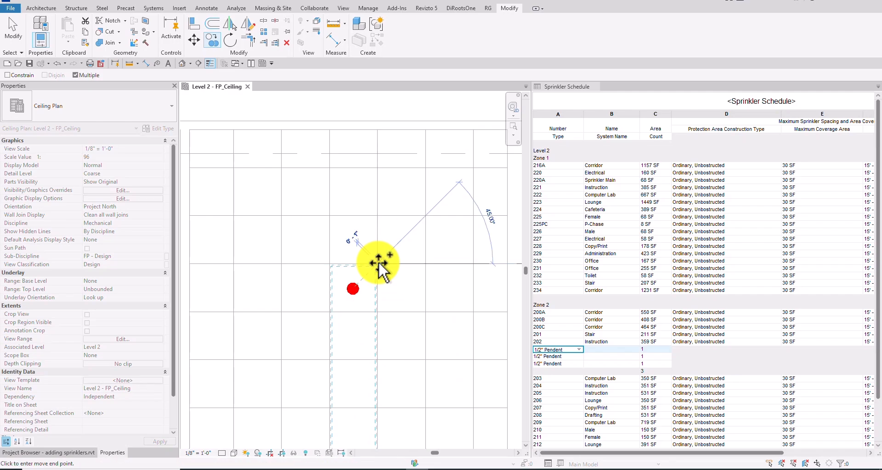
scroll(379, 264, down, 5)
middle_drag(317, 267, 361, 261)
scroll(391, 267, up, 2)
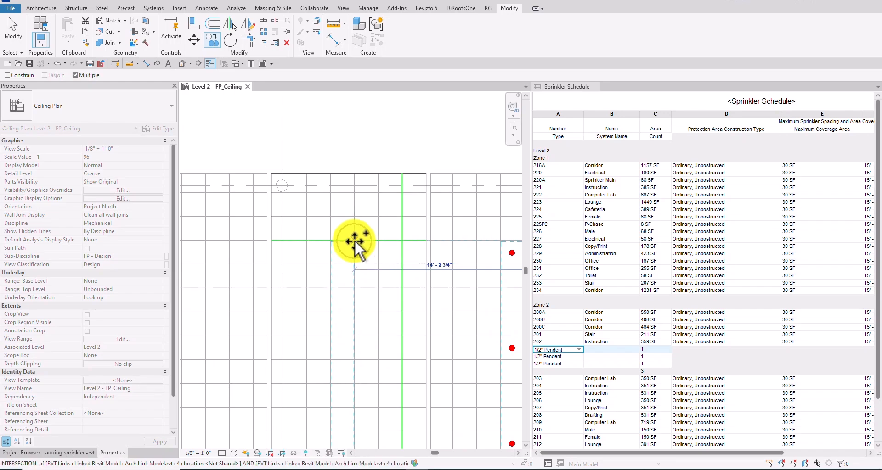
click(354, 240)
Copy the same three sprinklers into space 204, about 14' 5 1/2" from those in space 203, and end the copying.
scroll(326, 250, down, 1)
middle_drag(285, 250, 395, 232)
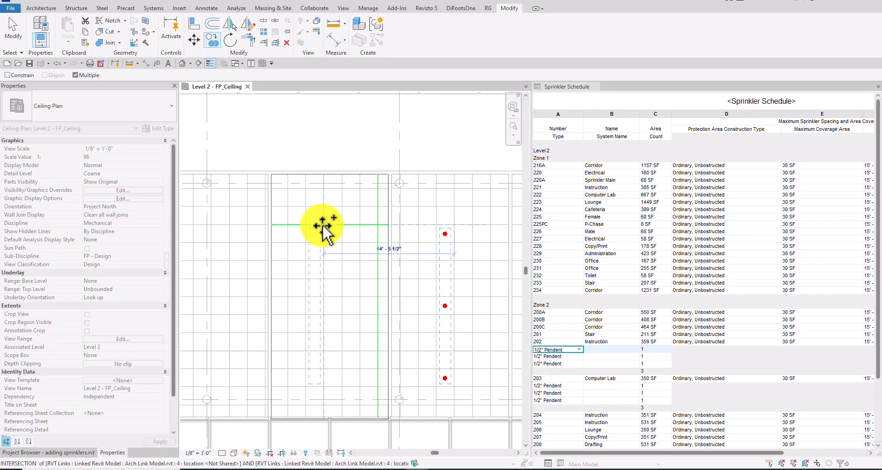
click(323, 234)
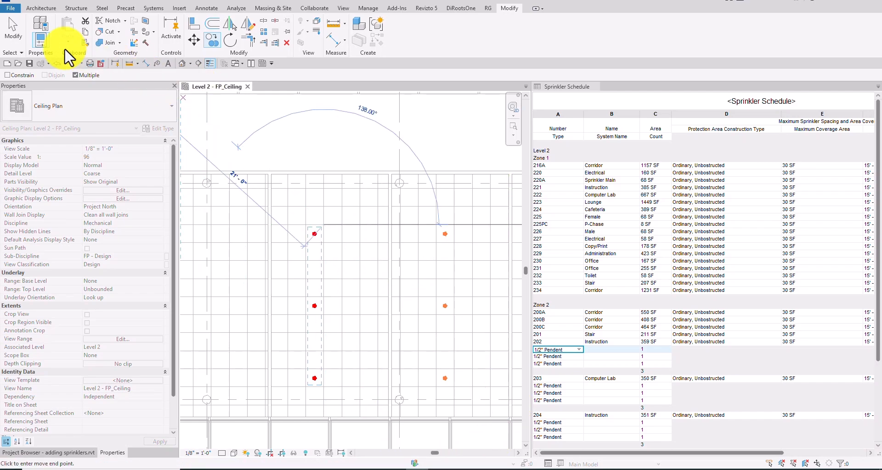
click(18, 32)
scroll(340, 188, down, 3)
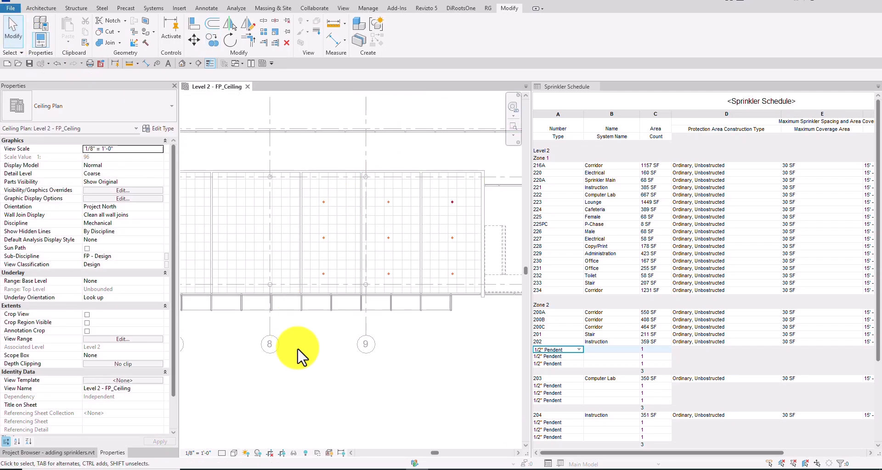
Move the three sprinklers in space 204 together 2' 0" sideways toward space 203, snapping to the ceiling grid.
scroll(404, 289, up, 2)
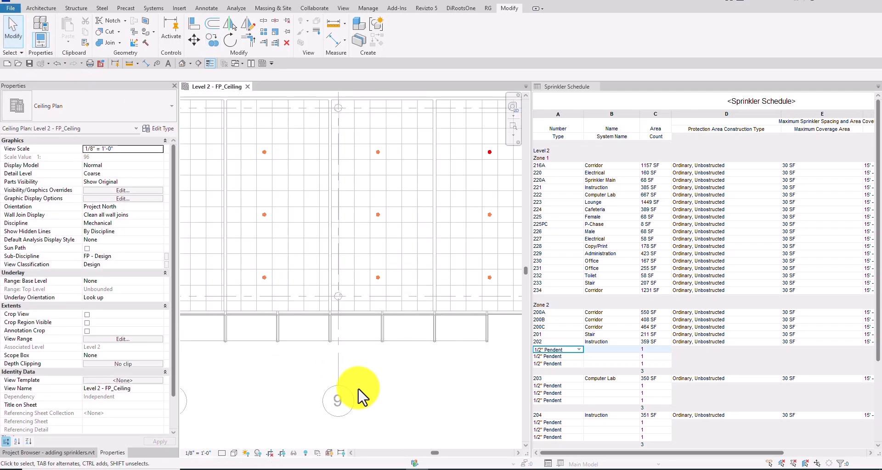
middle_drag(271, 358, 316, 358)
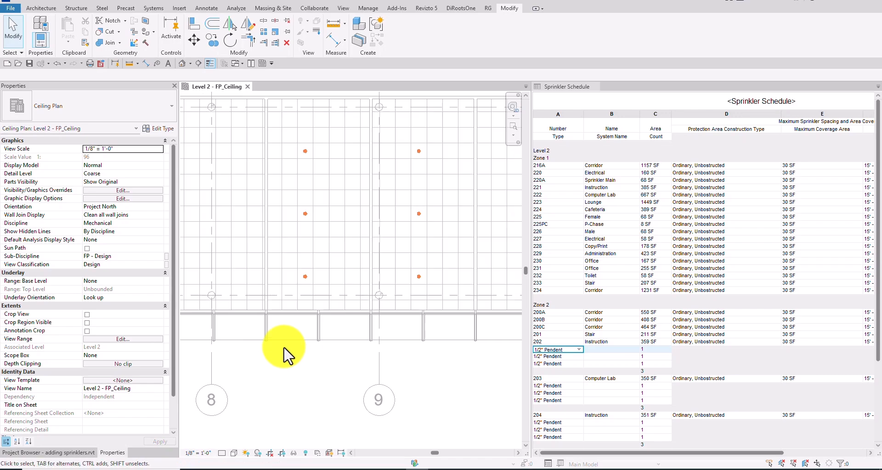
drag(289, 382, 334, 114)
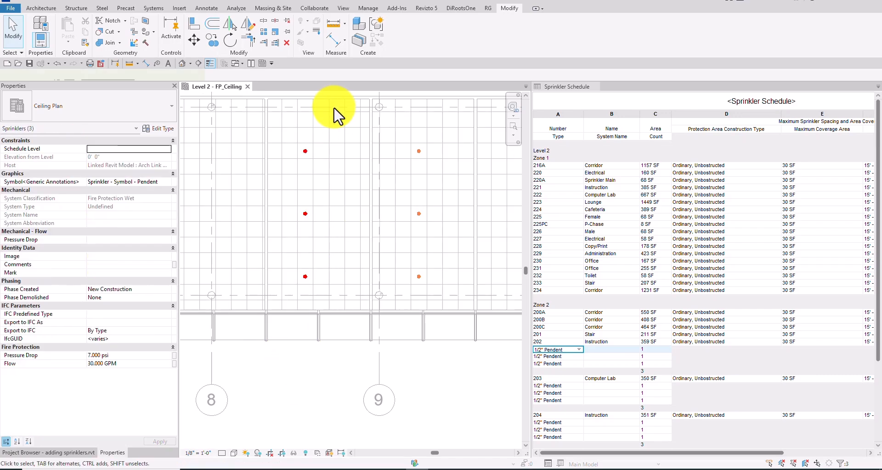
click(194, 40)
scroll(340, 130, up, 3)
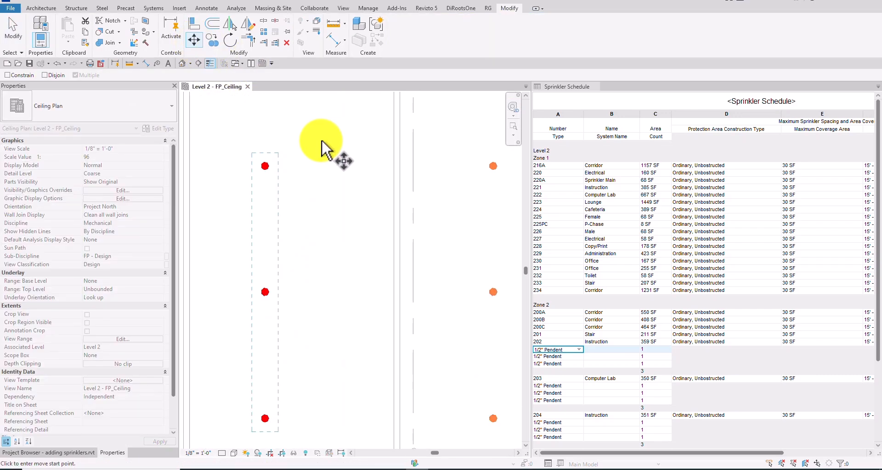
click(281, 149)
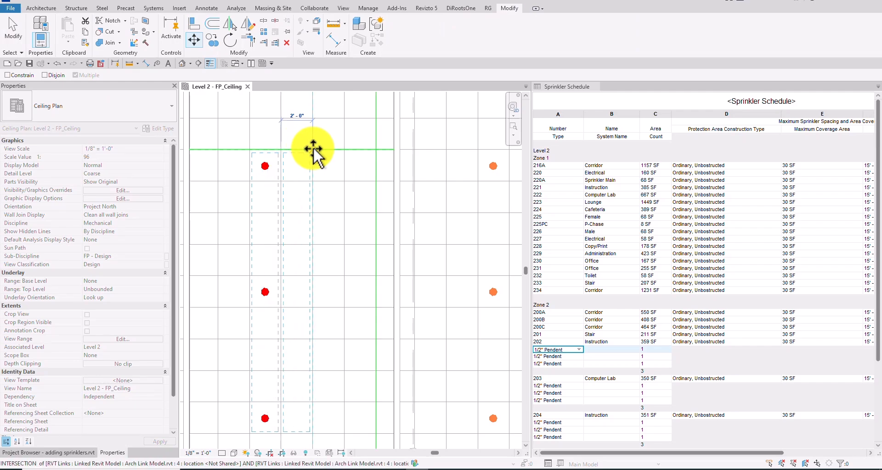
click(312, 149)
click(14, 34)
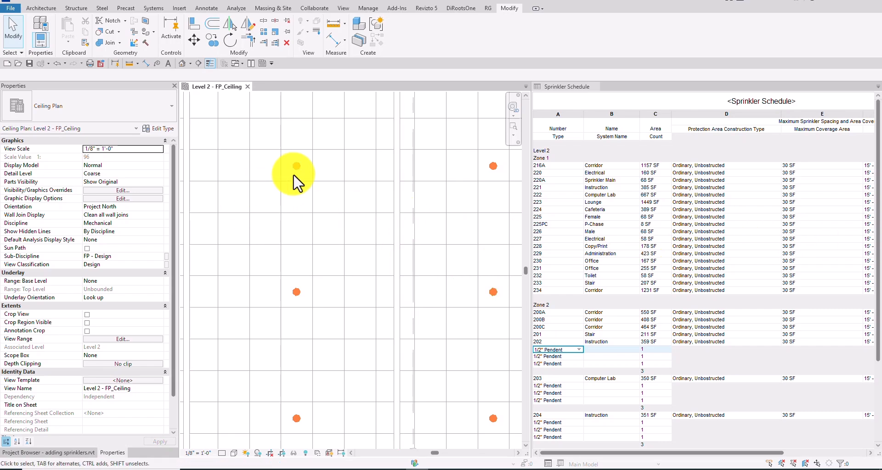
Review the properties of the upper sprinkler in space 203, leaving nothing selected.
scroll(339, 191, down, 4)
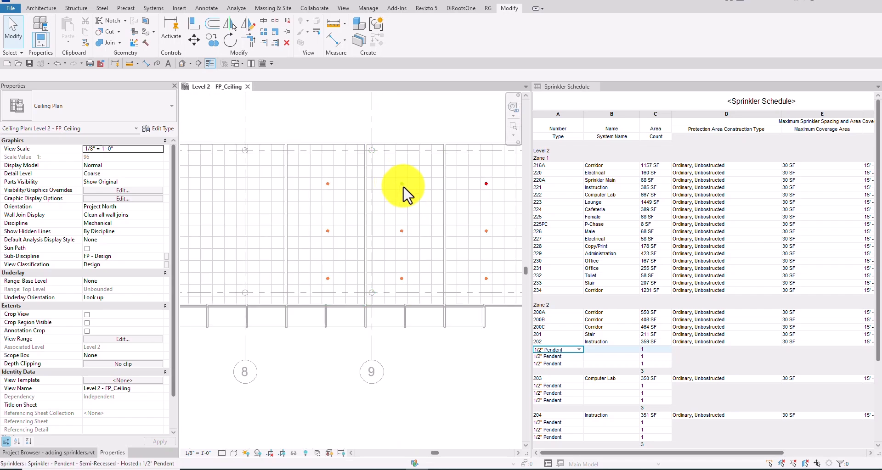
scroll(410, 190, up, 3)
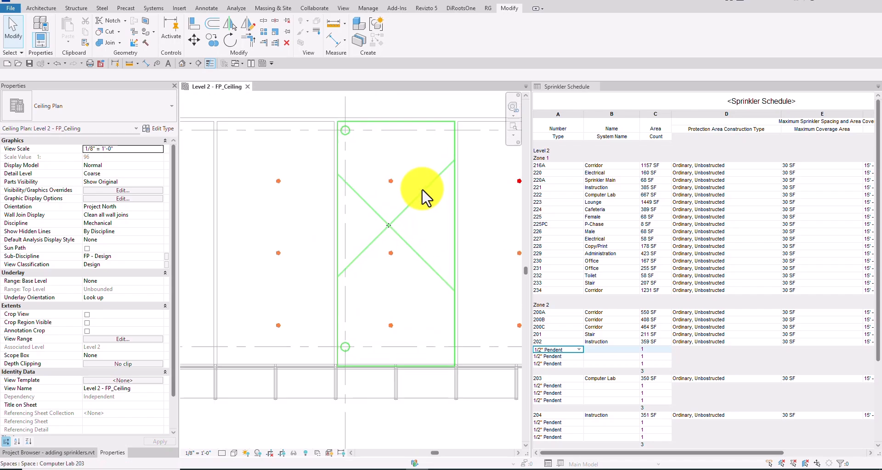
click(392, 182)
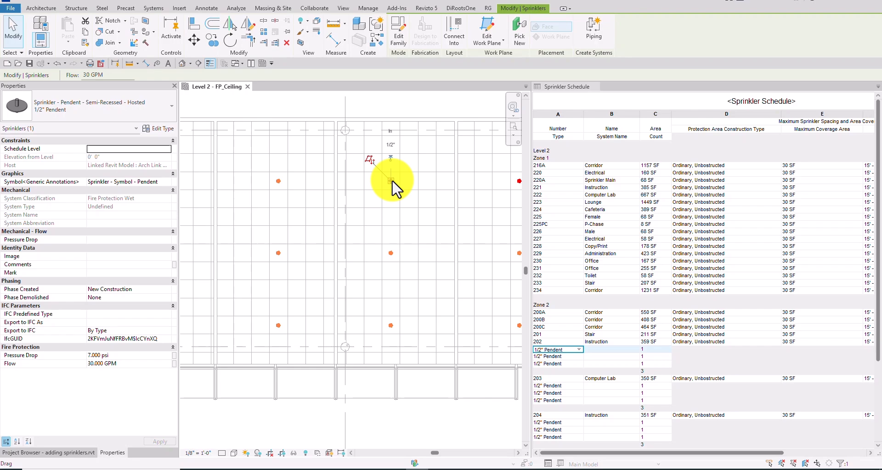
key(Escape)
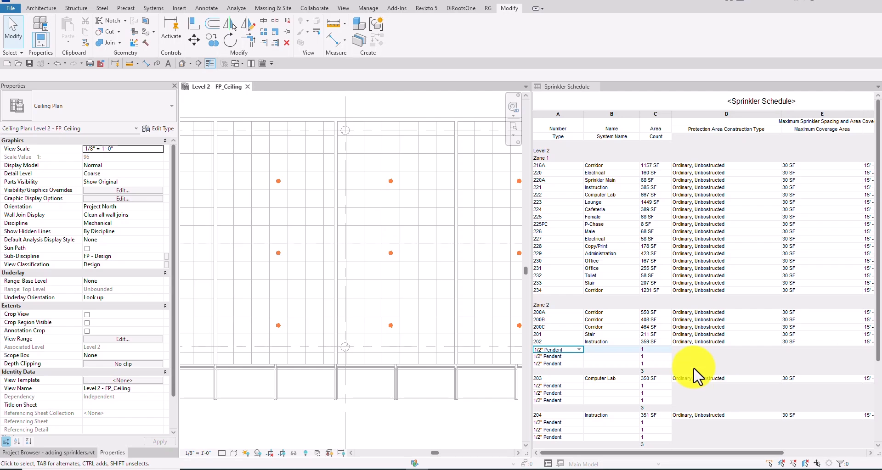
scroll(396, 225, down, 2)
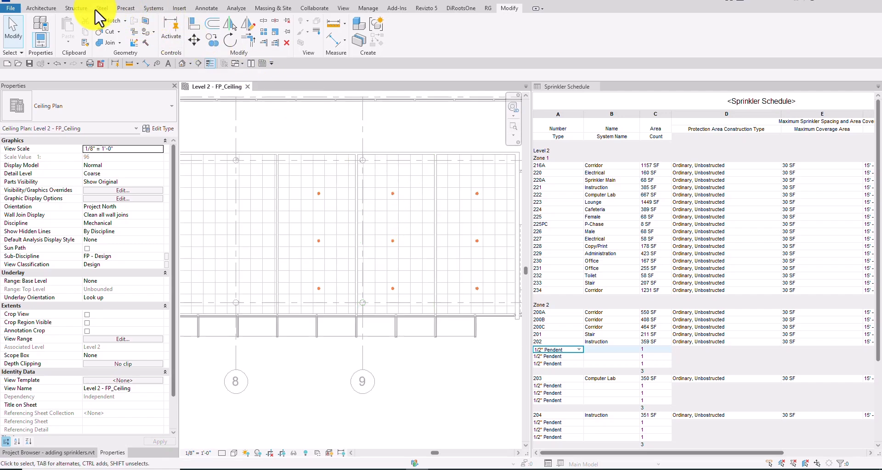
Switch from the Level 2 - FP_Ceiling view to the Level 2 - Fire Protection Plan - Design floor plan, closing the ceiling plan.
click(155, 9)
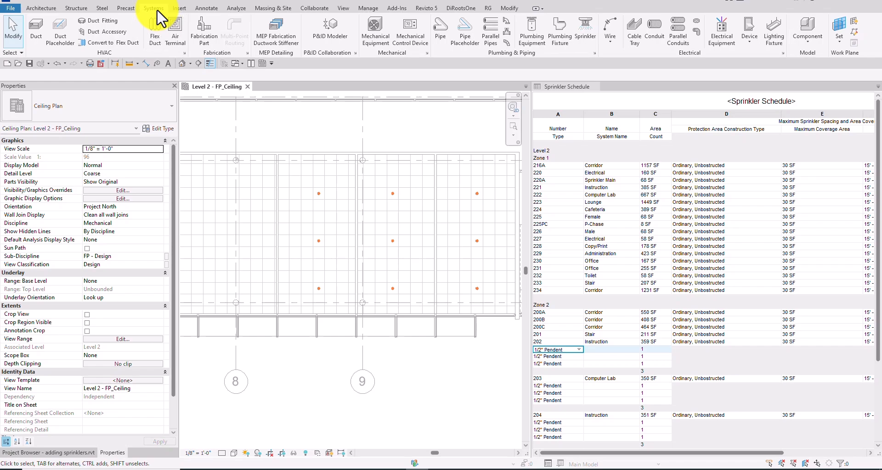
scroll(327, 276, down, 2)
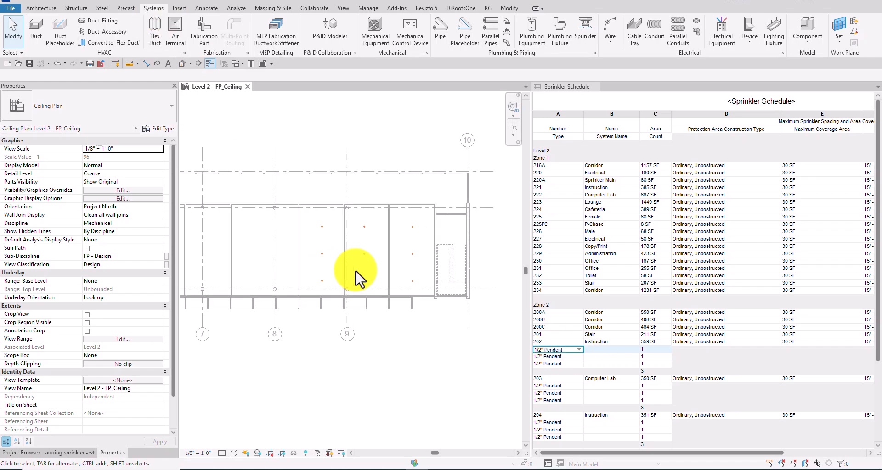
click(79, 453)
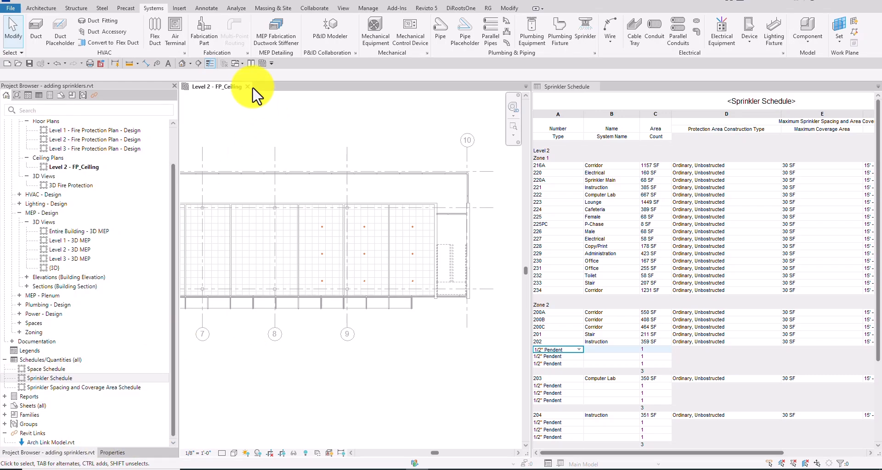
scroll(122, 225, up, 1)
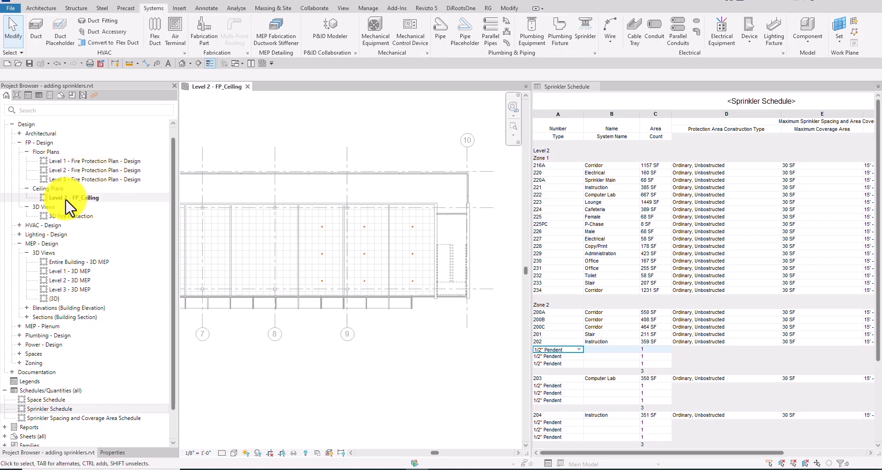
click(115, 173)
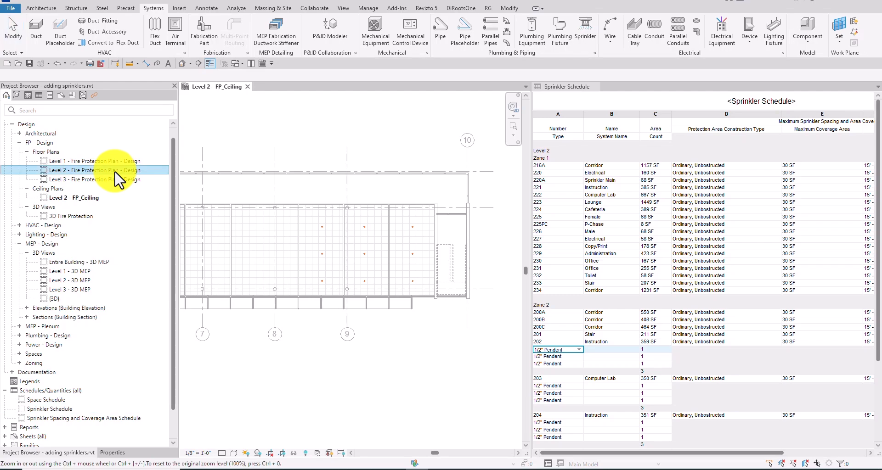
double_click(115, 172)
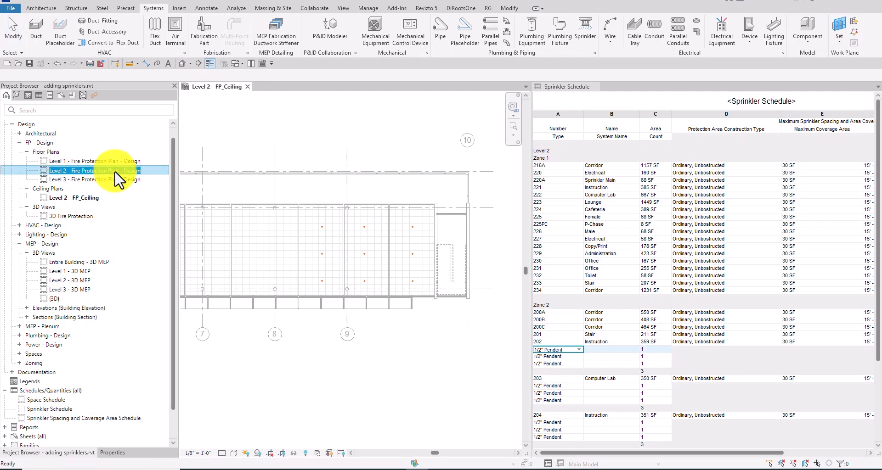
click(245, 86)
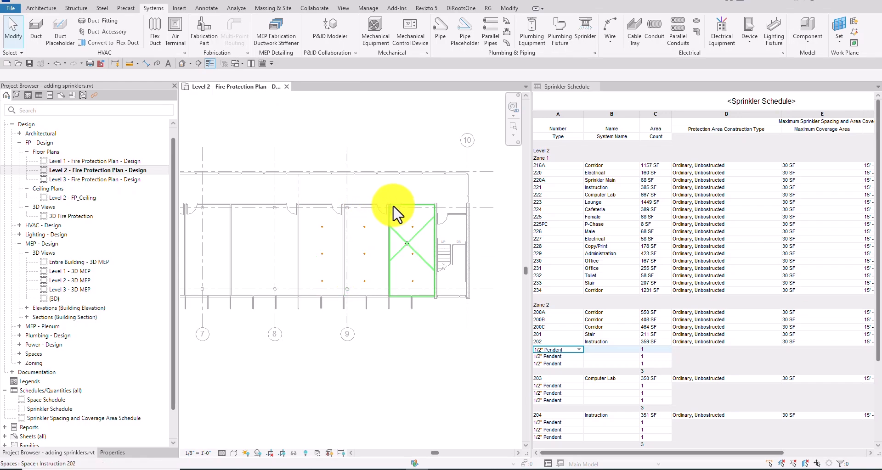
Place one 1/2" Upright sprinkler in corridor 200A, about 4' below the exterior wall and 3' from the dashed line, and select it.
scroll(389, 203, down, 1)
scroll(375, 204, down, 3)
middle_drag(287, 174, 395, 182)
scroll(312, 185, down, 1)
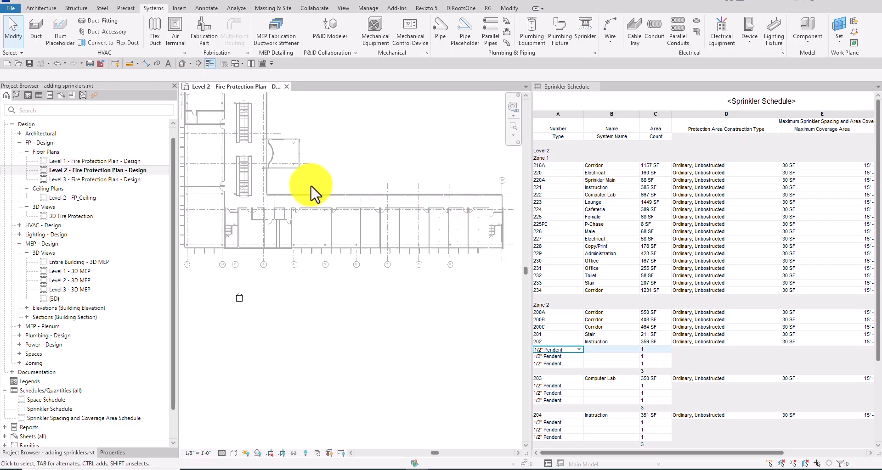
middle_drag(294, 188, 338, 199)
scroll(331, 197, up, 5)
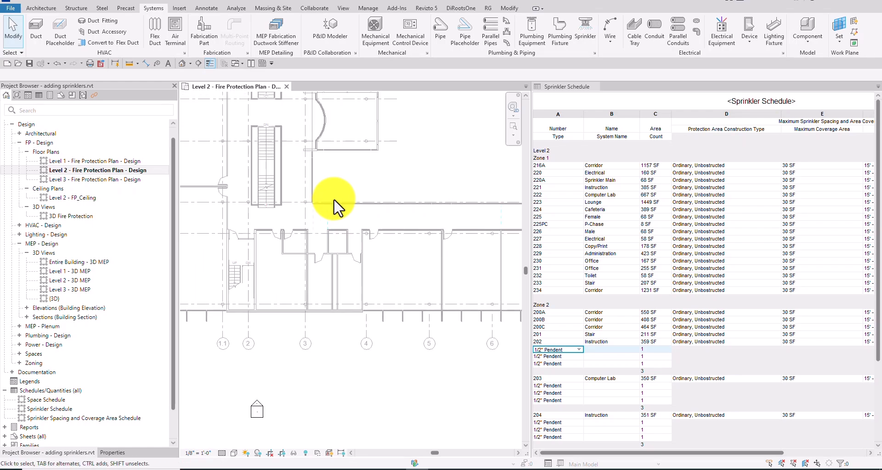
scroll(340, 214, up, 1)
middle_drag(349, 234, 341, 241)
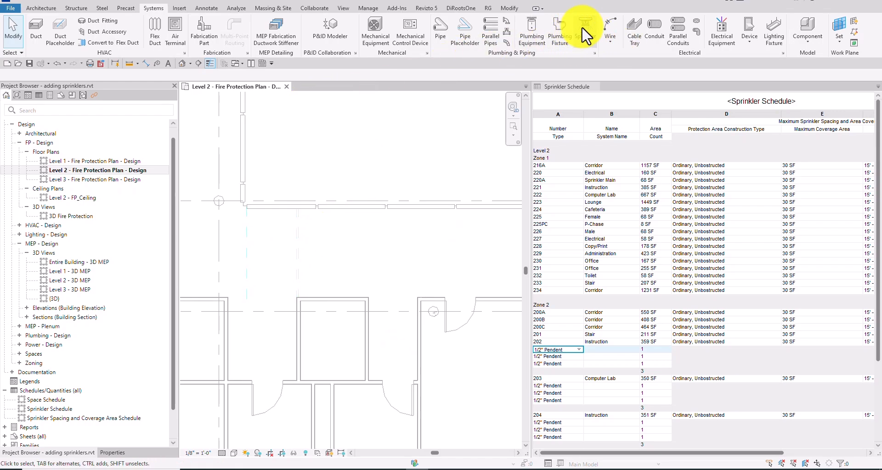
click(582, 32)
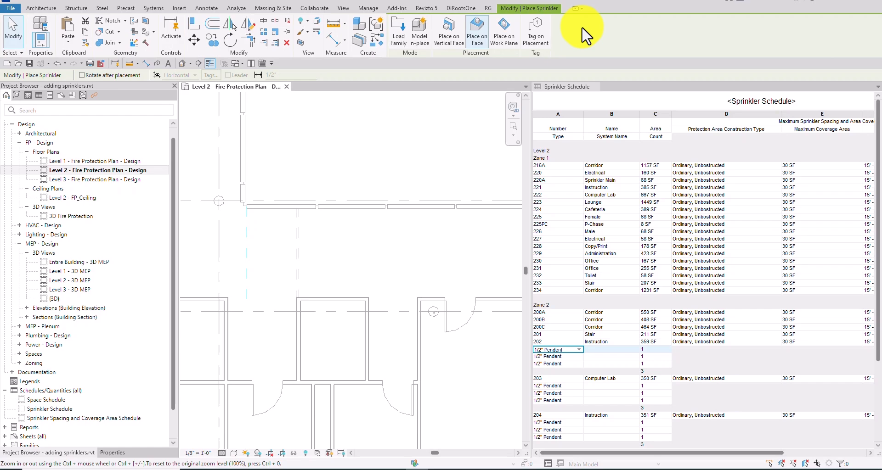
click(114, 453)
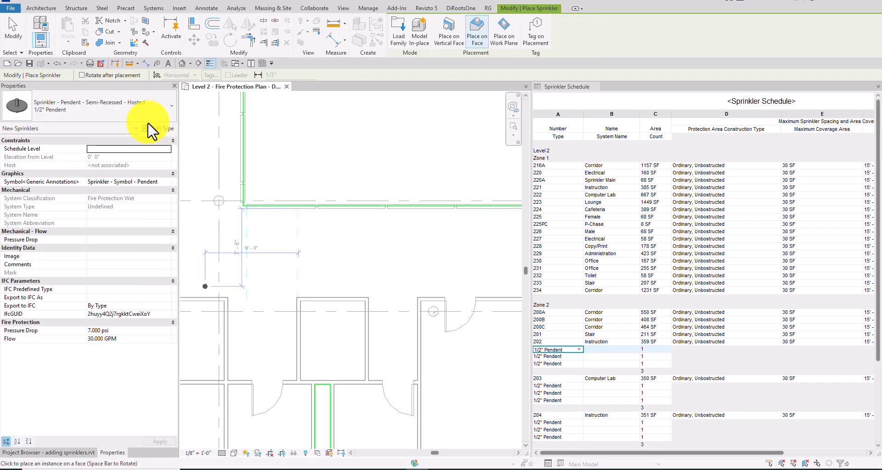
click(153, 108)
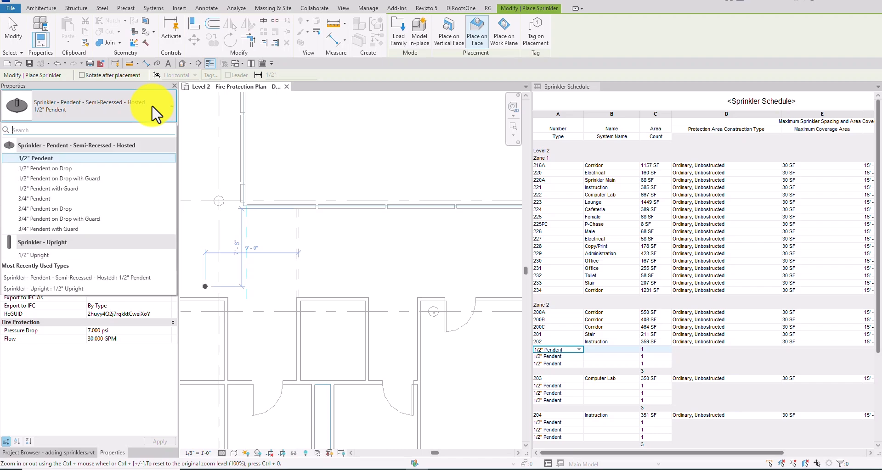
click(40, 255)
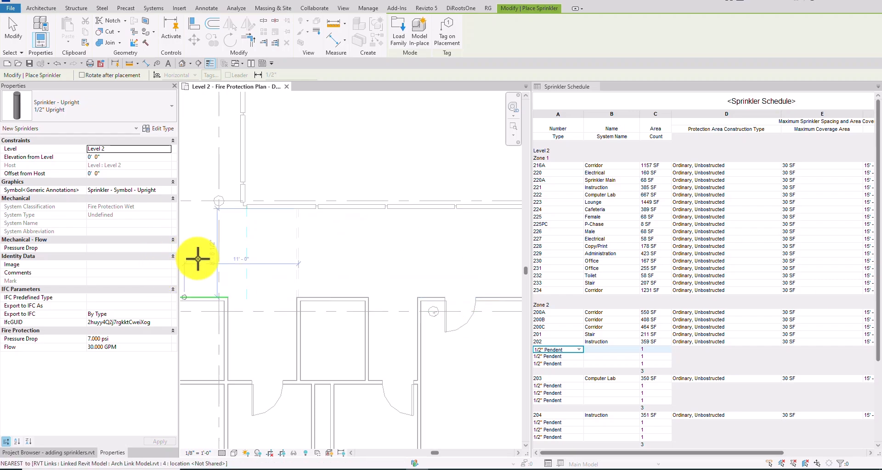
click(342, 256)
scroll(343, 256, up, 1)
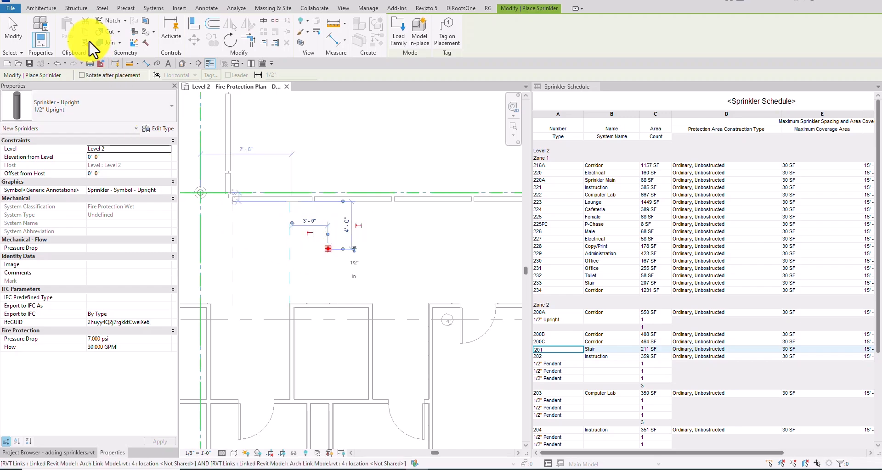
click(13, 32)
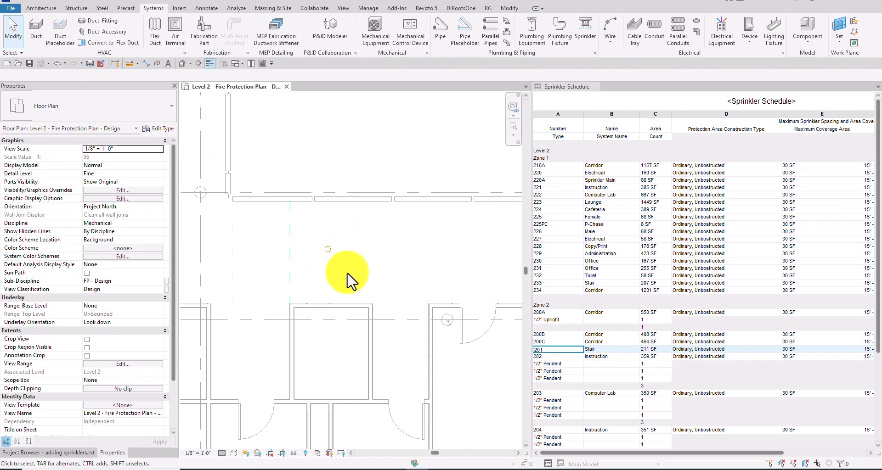
click(329, 250)
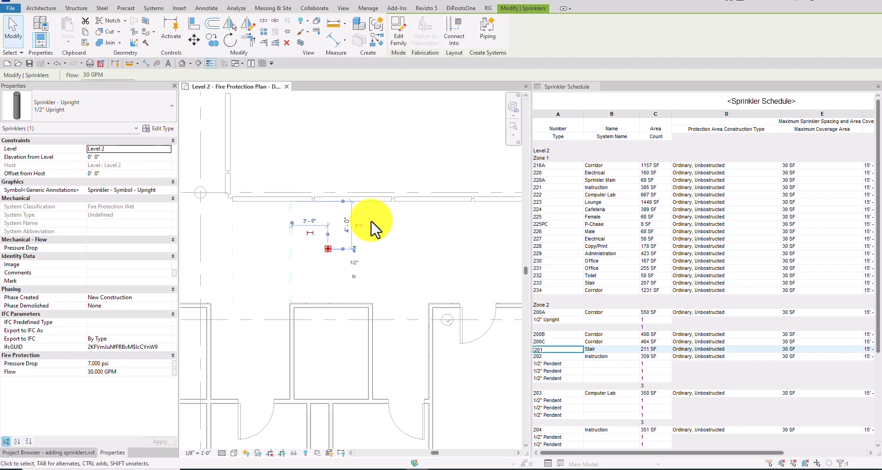
Draw a section across corridor 200A beside the upright sprinkler, looking toward it, and reduce its far clip offset to about 4'.
click(199, 64)
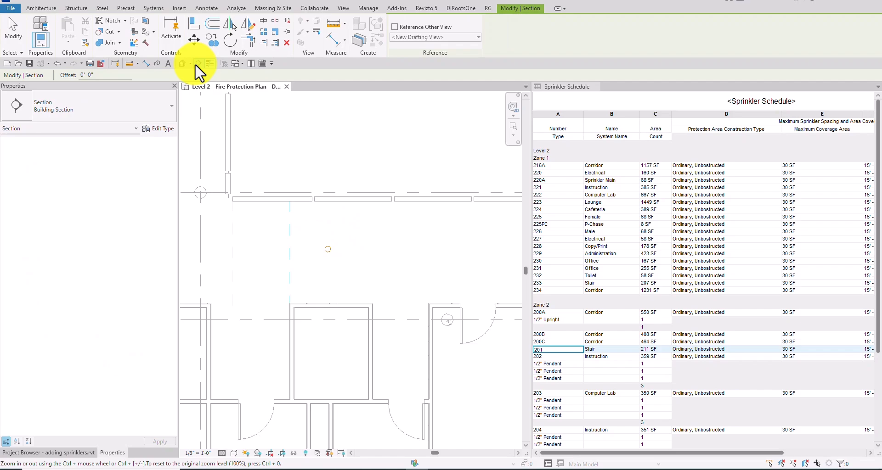
click(308, 189)
click(317, 332)
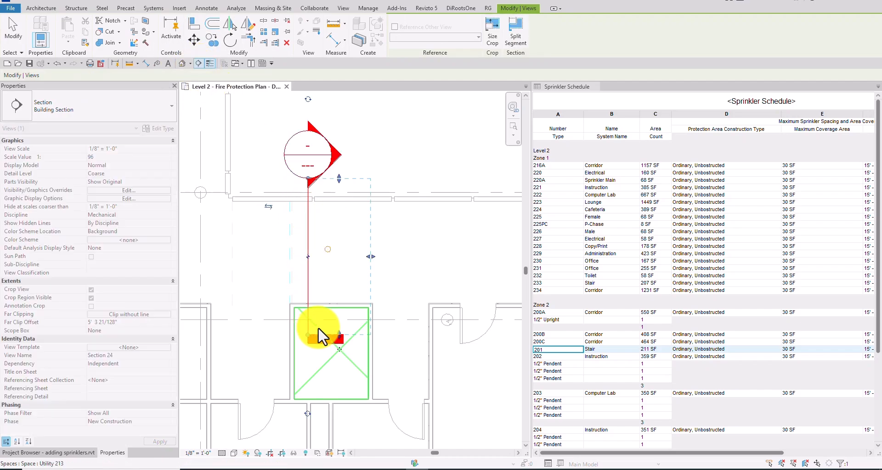
drag(372, 261, 356, 260)
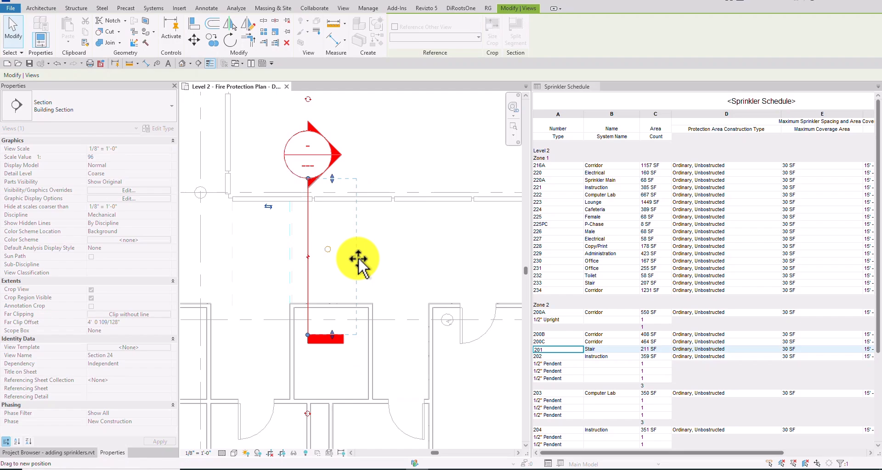
Open the new section view and extend its crop region upward past the Level 2 Plenum level.
right_click(338, 158)
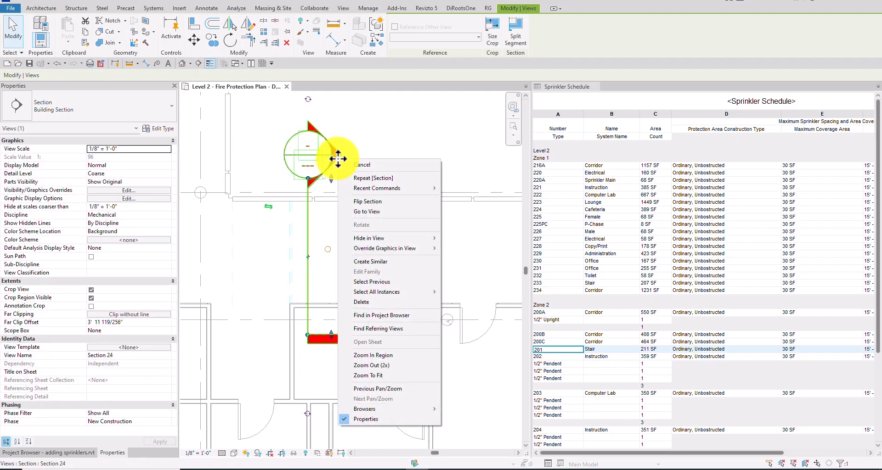
click(373, 211)
scroll(367, 299, up, 8)
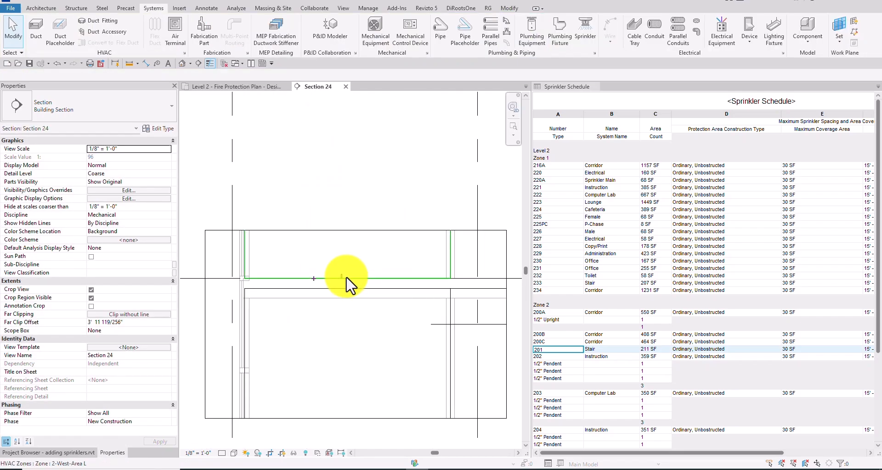
scroll(340, 280, down, 5)
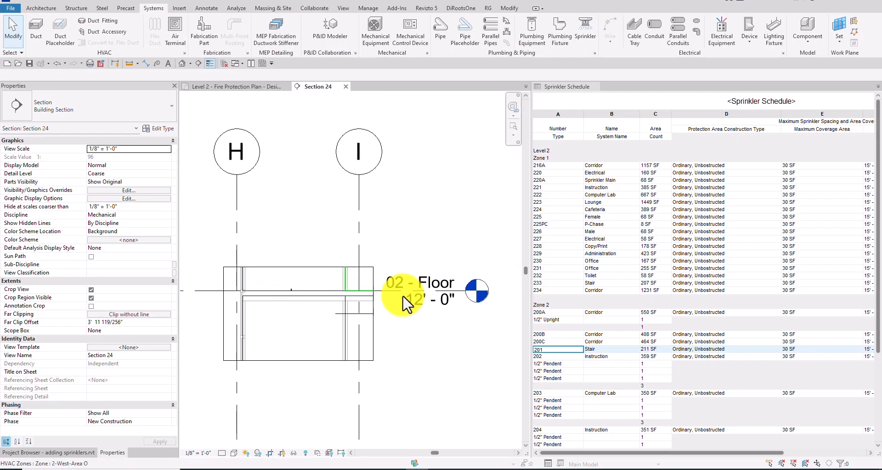
click(298, 267)
drag(307, 227, 327, 156)
scroll(319, 197, up, 2)
scroll(390, 235, down, 2)
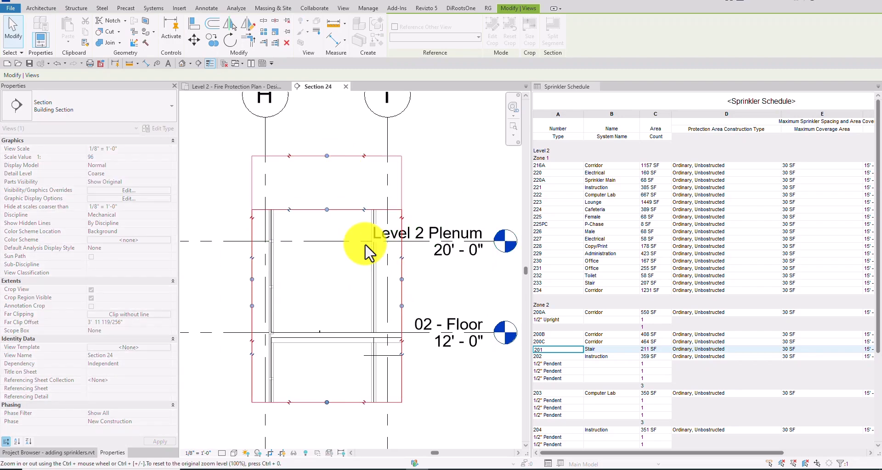
Set the upright sprinkler's offset from host to 10' 6" and leave nothing selected.
scroll(326, 353, up, 5)
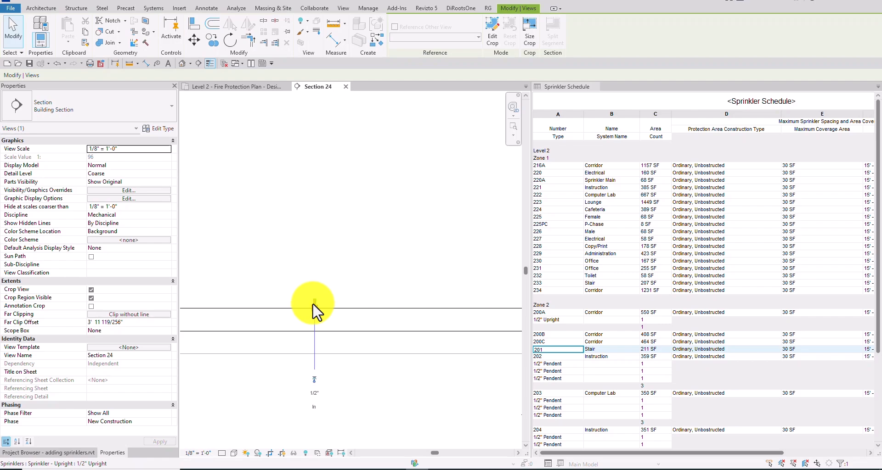
click(314, 307)
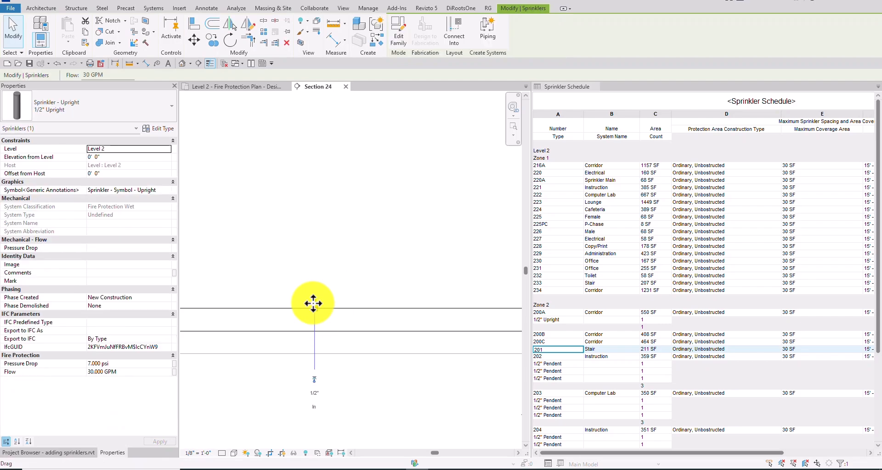
click(108, 174)
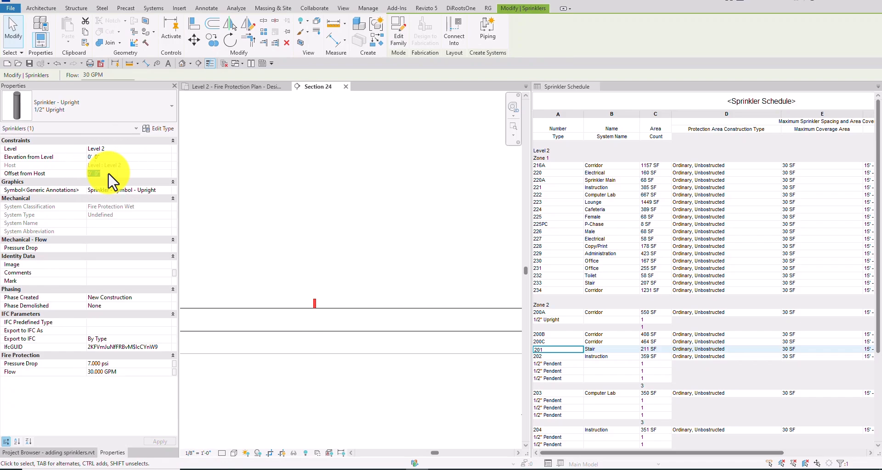
text(1)
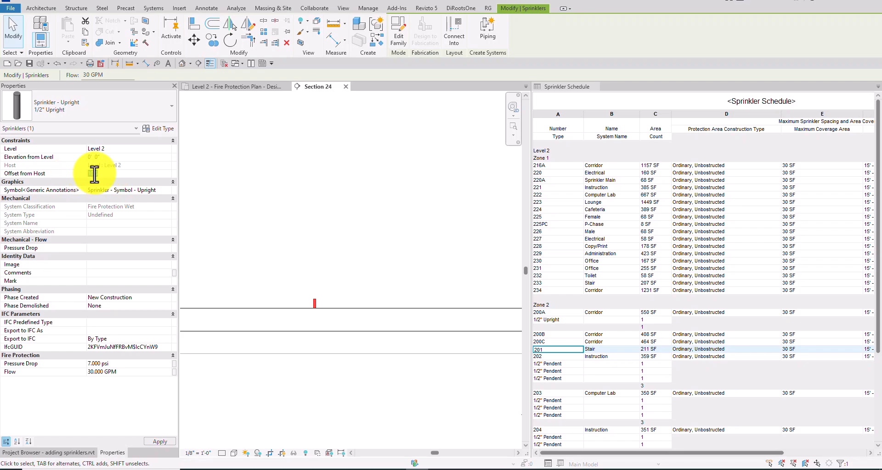
drag(88, 174, 105, 173)
key(Return)
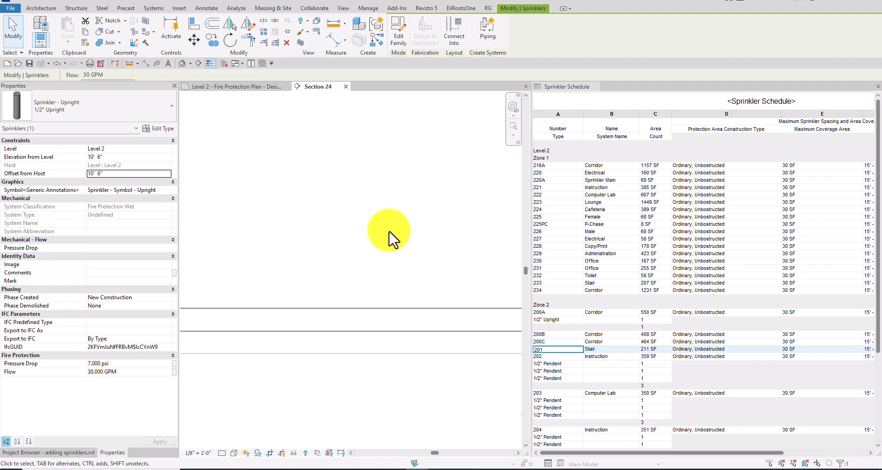
middle_drag(388, 240, 376, 281)
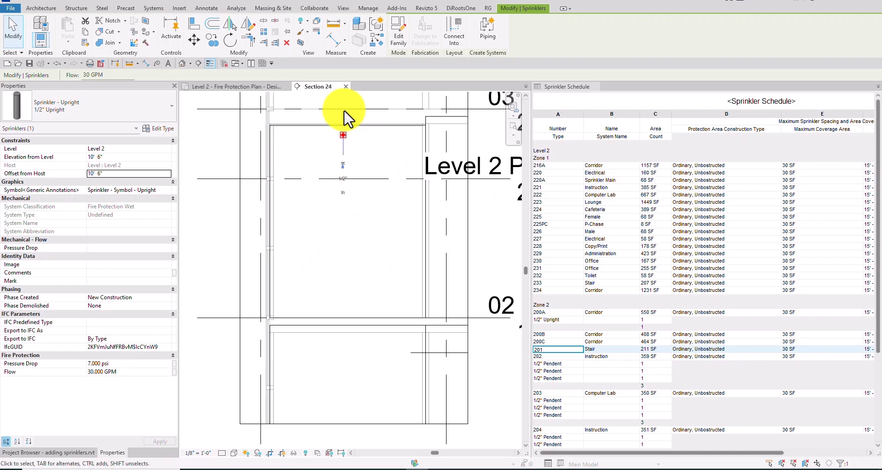
scroll(344, 115, up, 3)
click(374, 187)
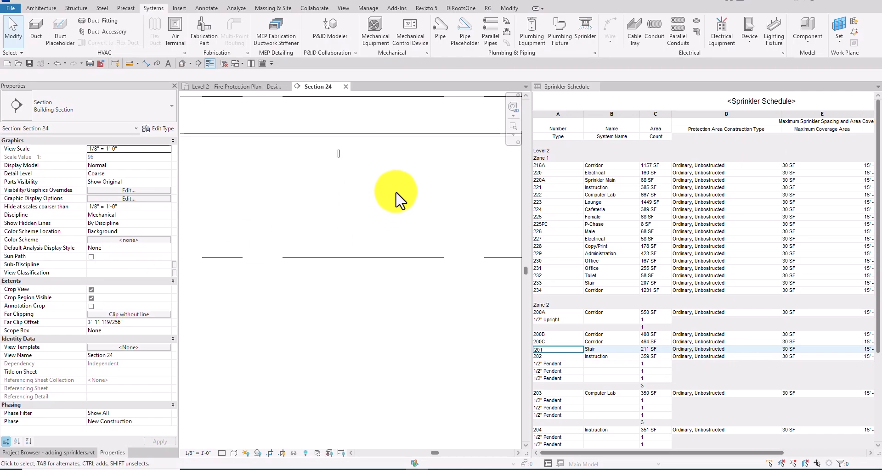
Return to the Level 2 fire protection floor plan and delete the section through the corridor, including its view.
click(248, 94)
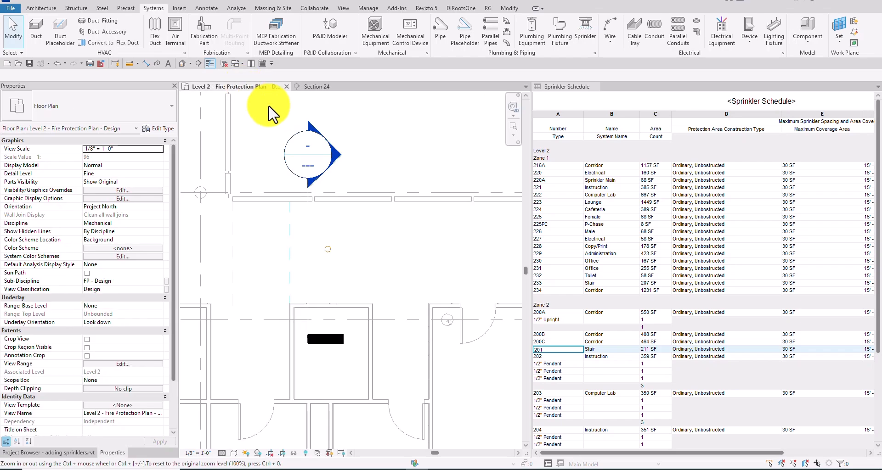
click(310, 228)
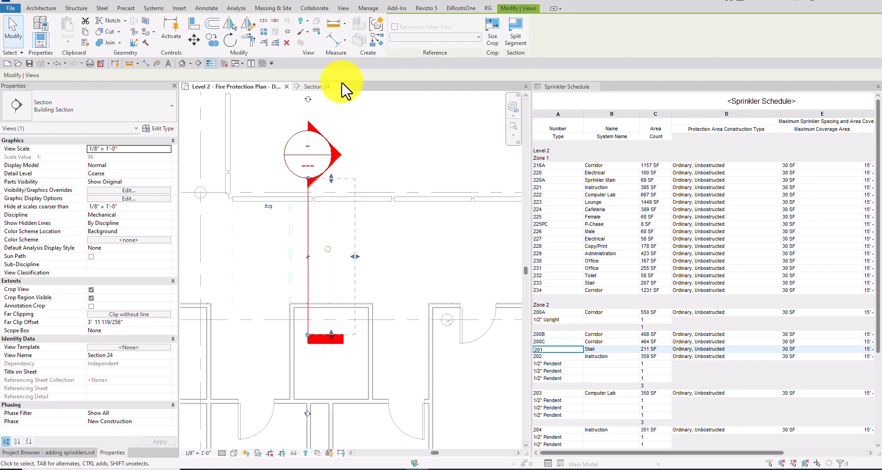
click(286, 43)
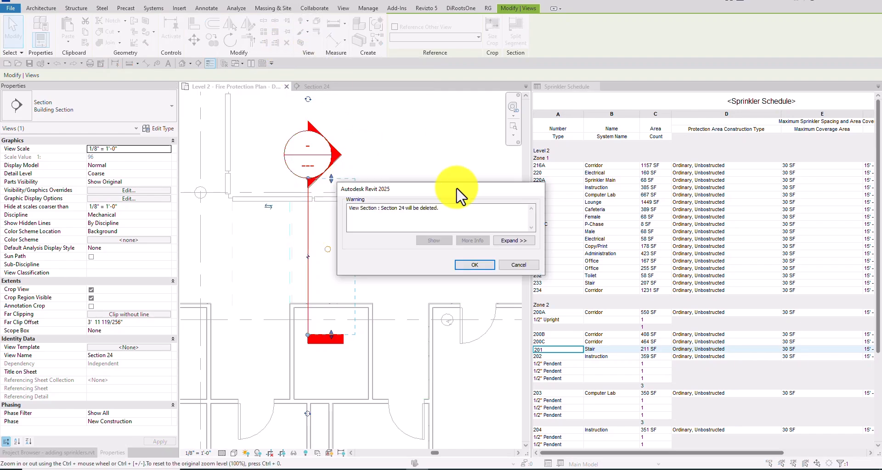
click(473, 265)
Array the upright sprinkler along corridor 200A as a linear, grouped array of 11, moving to the last at 14' 6".
scroll(337, 250, down, 2)
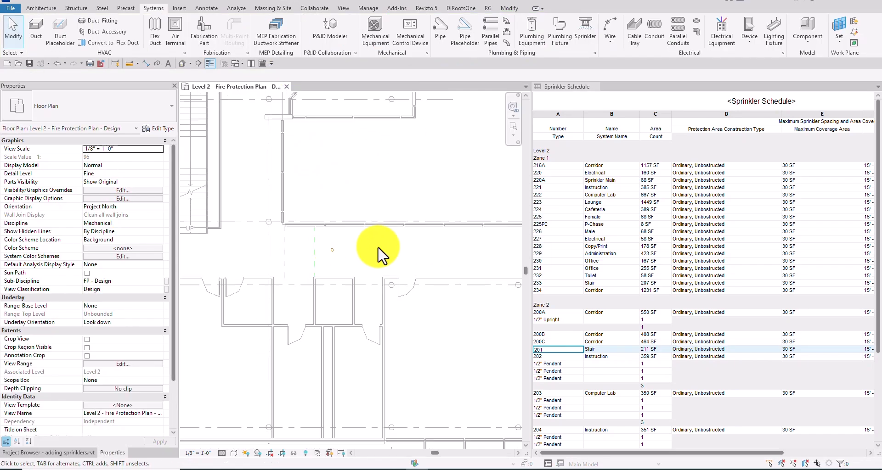
middle_drag(378, 249, 305, 248)
scroll(275, 255, up, 2)
click(268, 256)
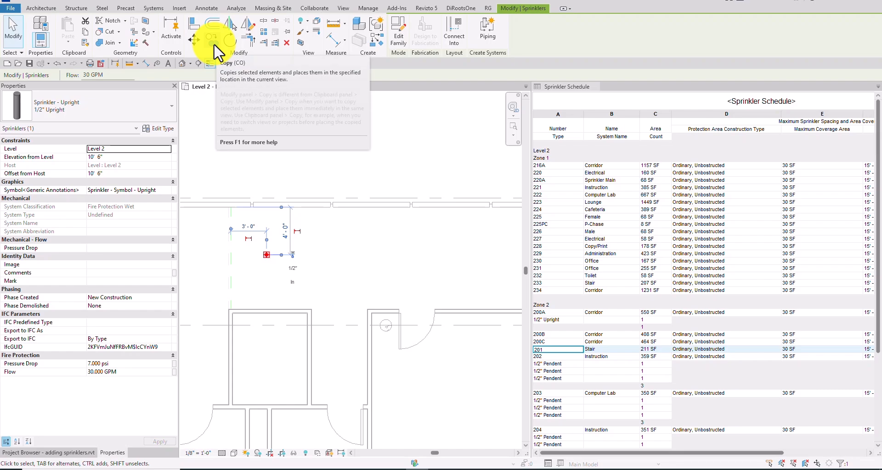
click(265, 34)
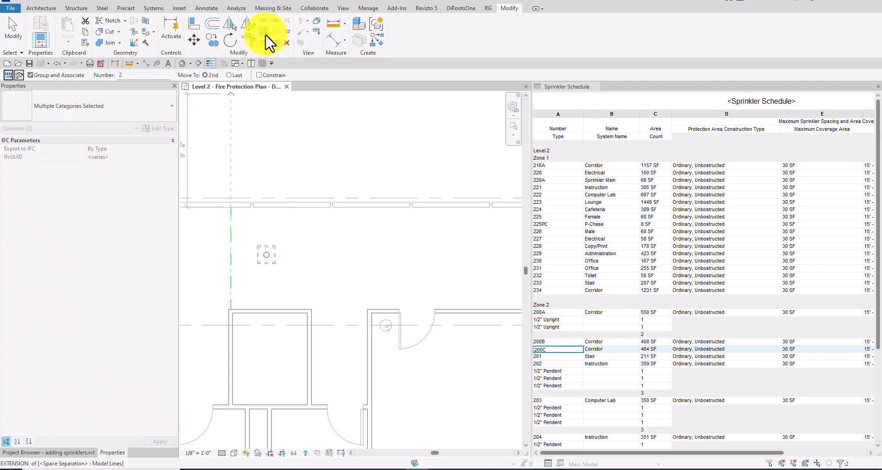
click(9, 76)
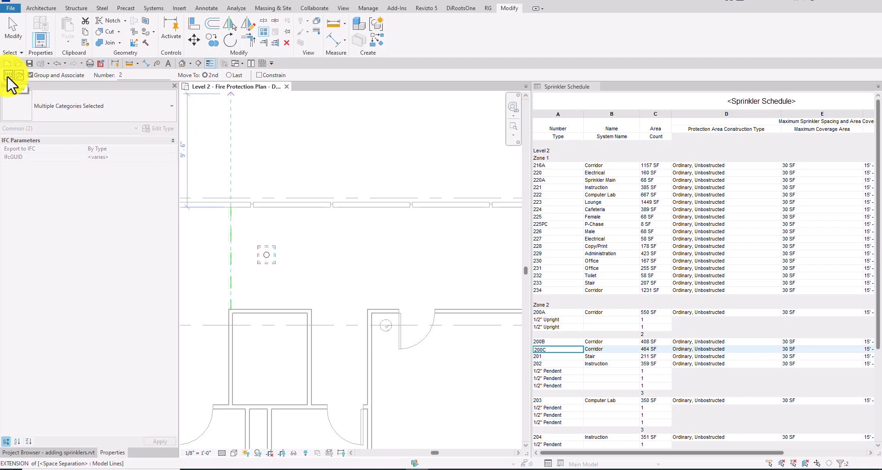
double_click(115, 76)
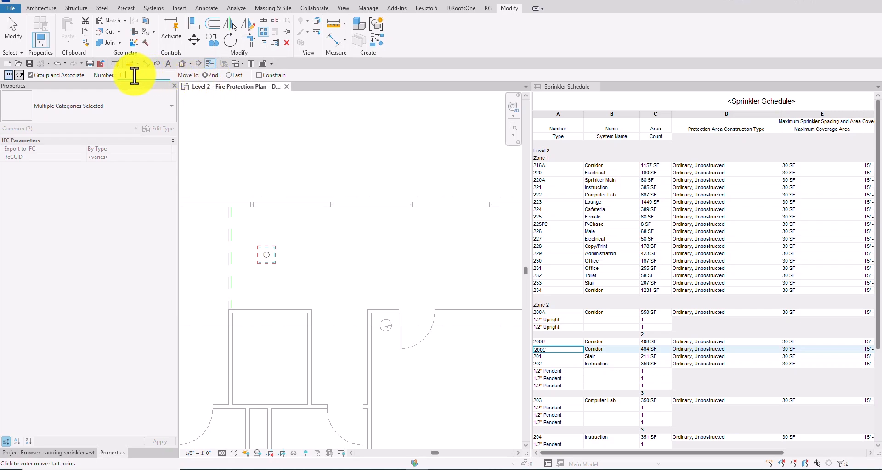
click(229, 75)
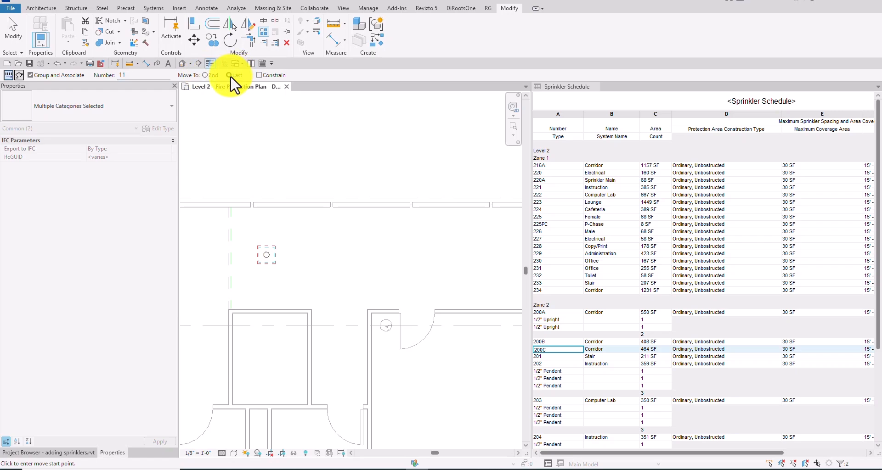
scroll(275, 271, up, 2)
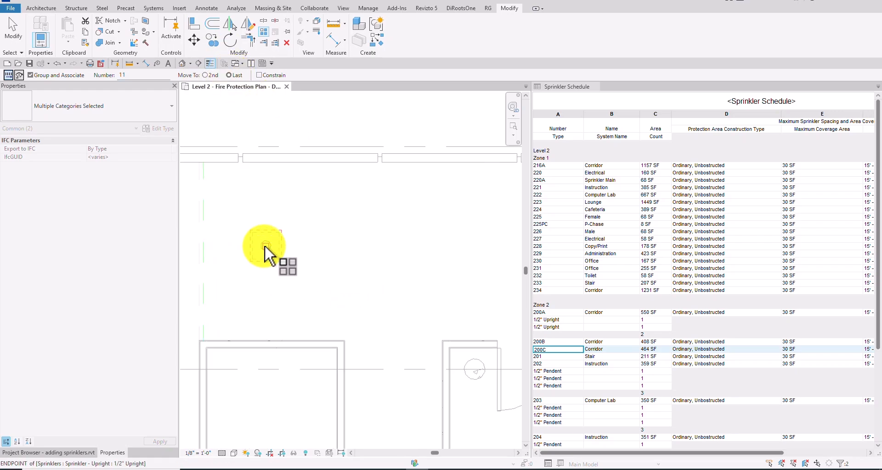
click(266, 247)
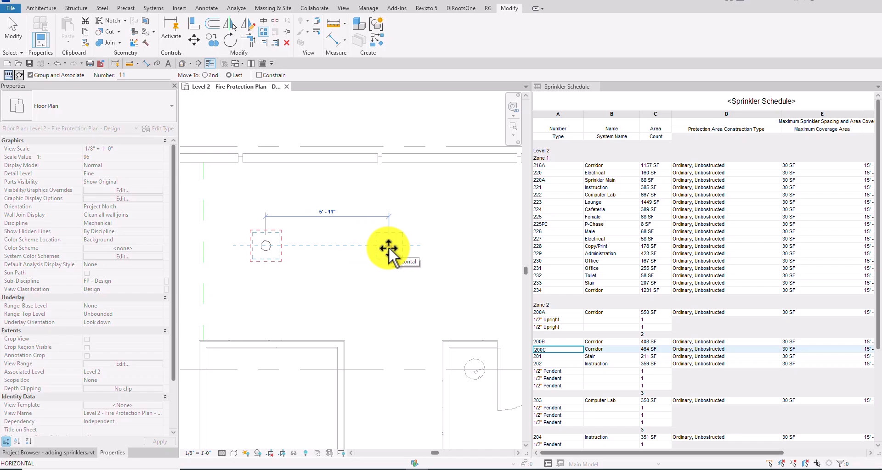
text(14)
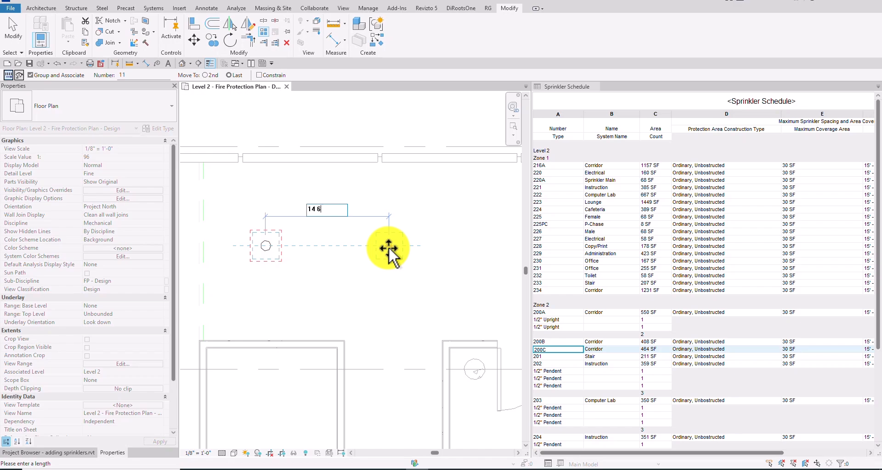
text(6)
key(Return)
scroll(337, 254, down, 2)
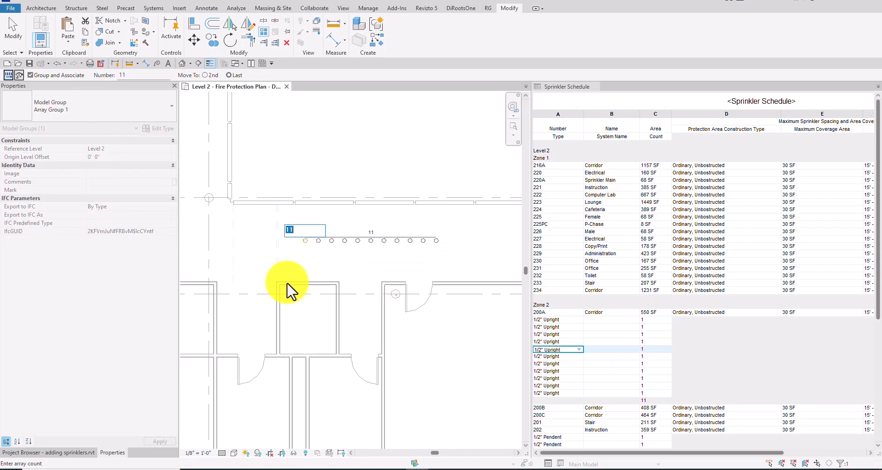
click(14, 37)
Examine how the arrayed sprinklers are spaced within corridor 200A and how each one is grouped.
scroll(295, 246, down, 5)
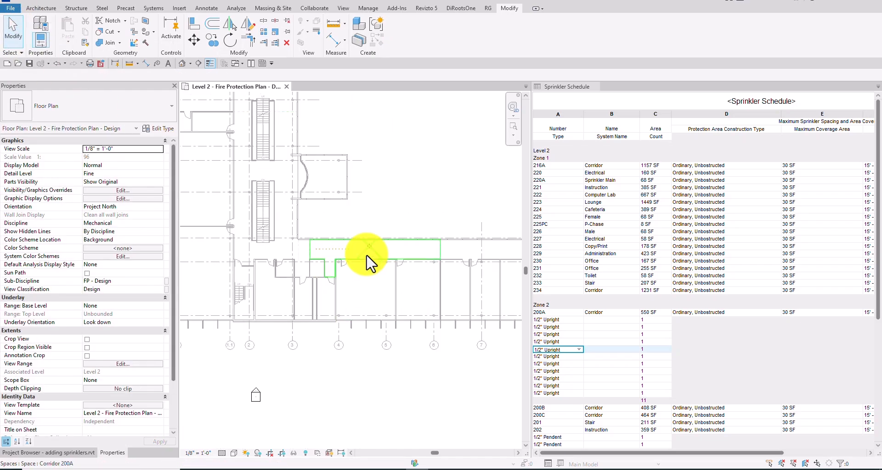
scroll(366, 257, down, 2)
middle_drag(444, 252, 374, 240)
scroll(251, 244, up, 2)
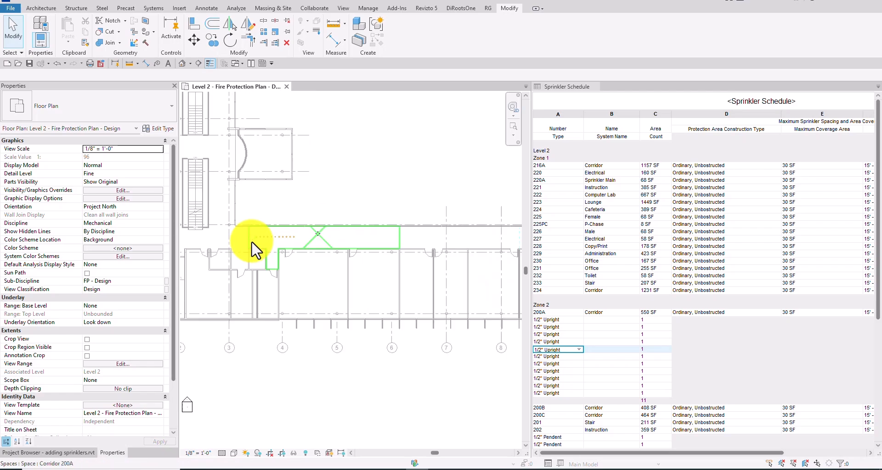
scroll(256, 248, up, 5)
scroll(291, 237, up, 2)
scroll(321, 239, down, 2)
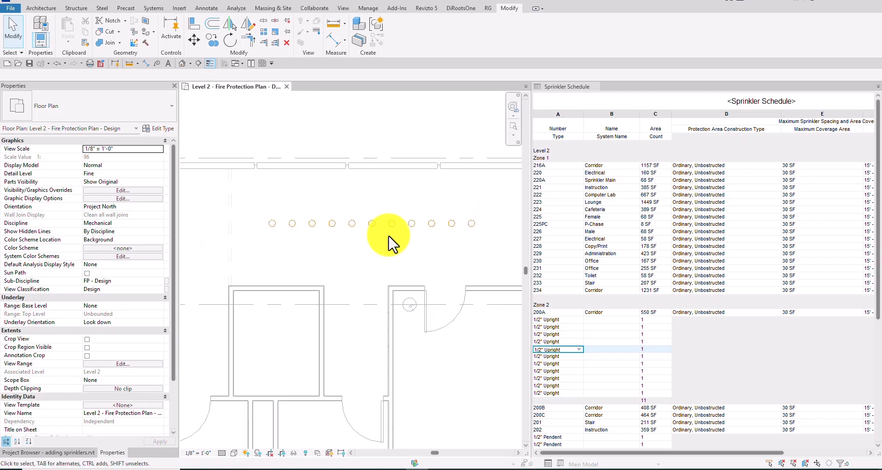
click(294, 233)
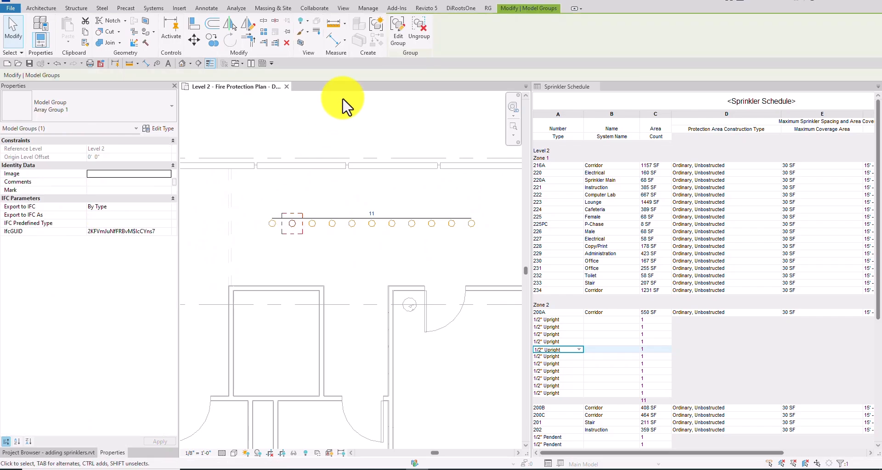
click(347, 126)
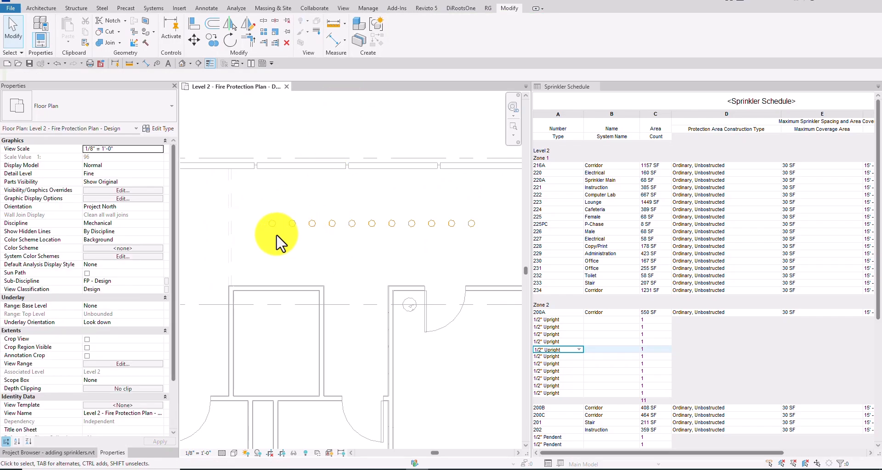
scroll(277, 236, down, 1)
middle_drag(315, 239, 299, 241)
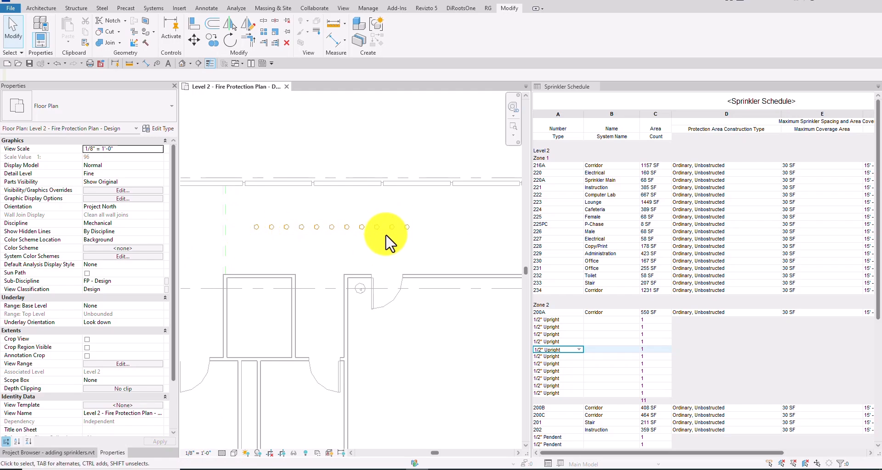
scroll(386, 244, down, 1)
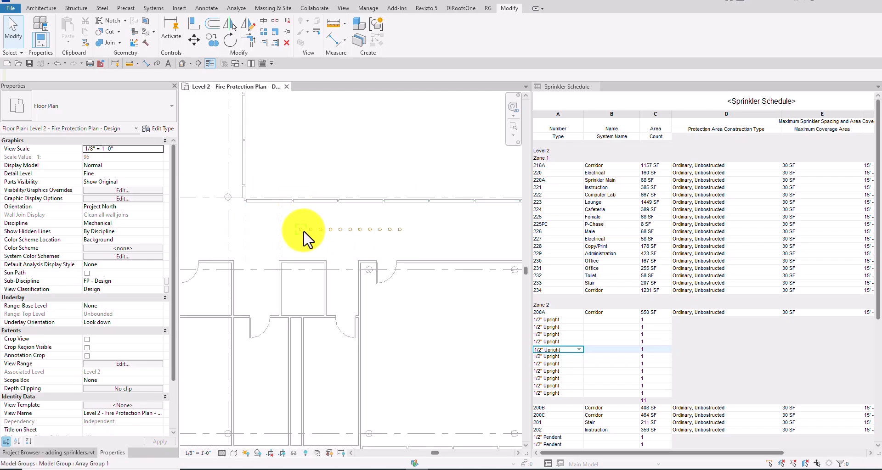
Undo the array of upright sprinklers in corridor 200A.
click(56, 63)
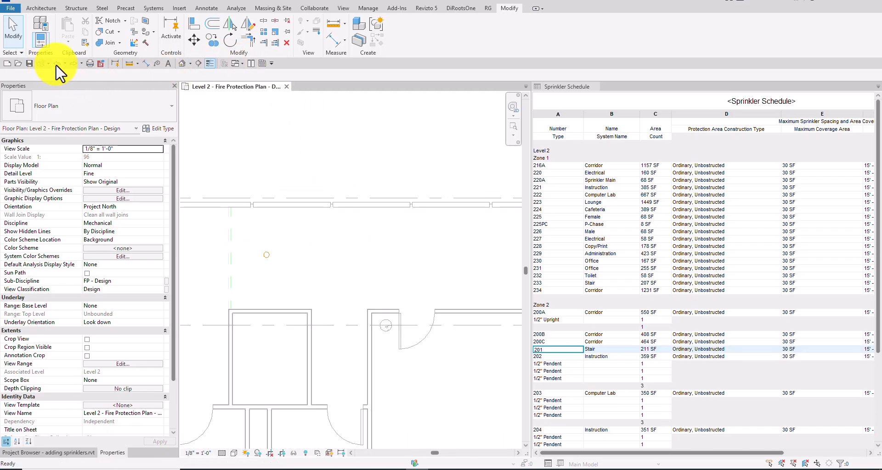
Array the corridor 200A upright sprinkler horizontally as a linear, grouped array of 11, moving to the 2nd at 14' 6".
click(266, 256)
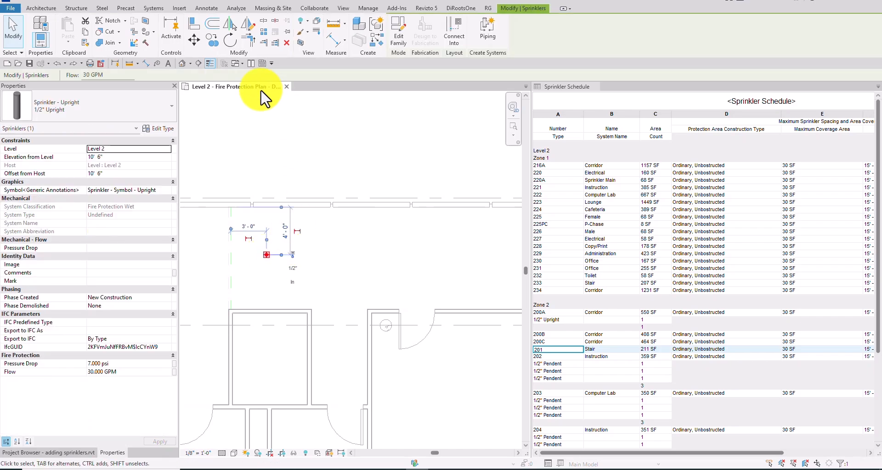
click(266, 33)
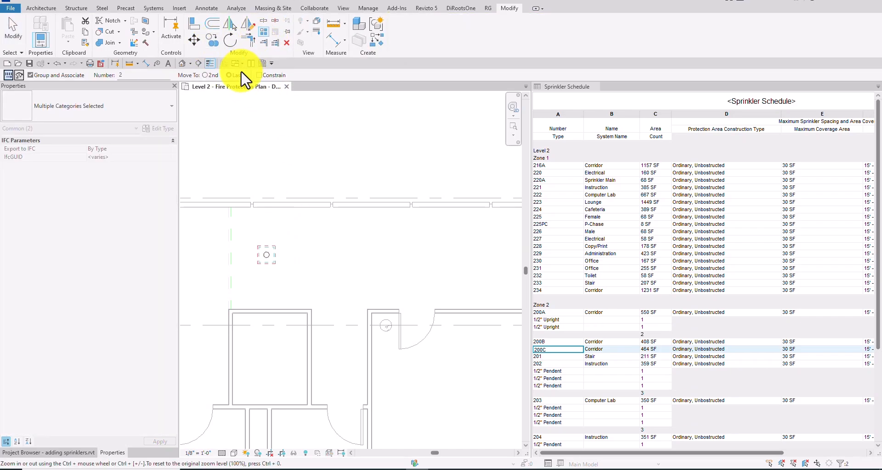
click(210, 75)
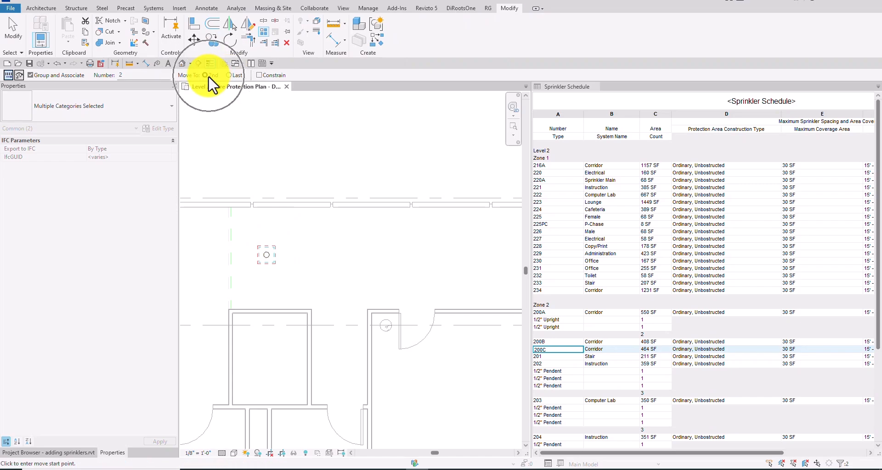
double_click(135, 77)
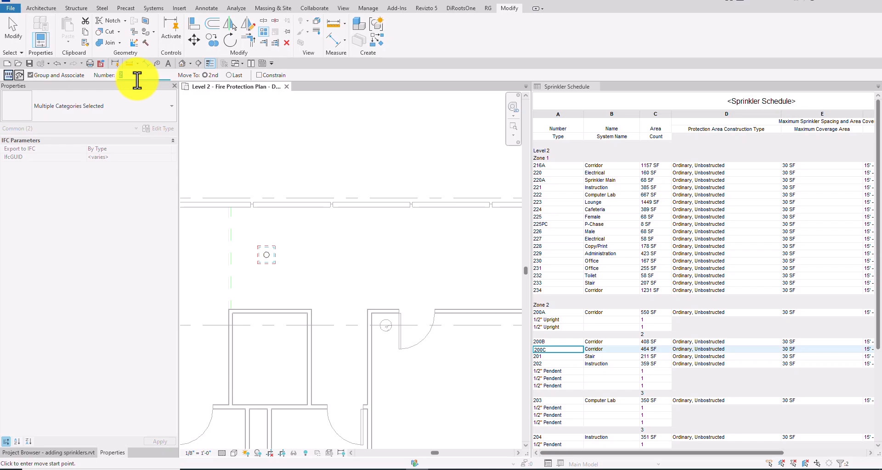
click(266, 255)
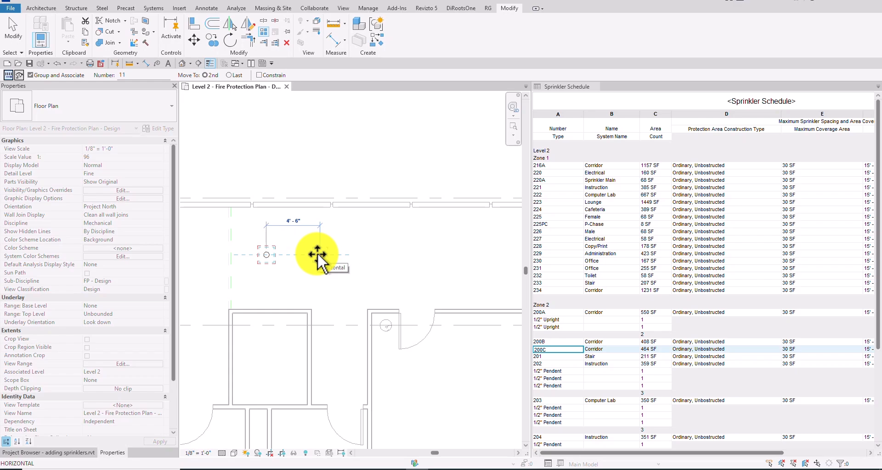
text(14 6)
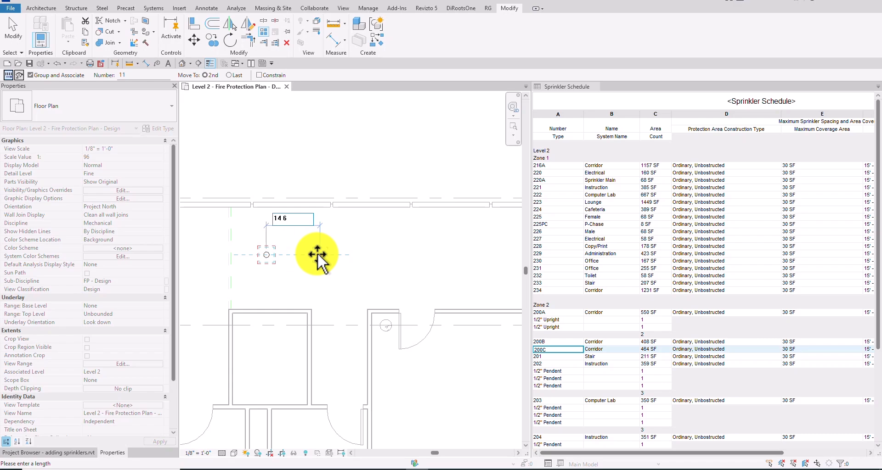
key(Return)
scroll(288, 266, down, 8)
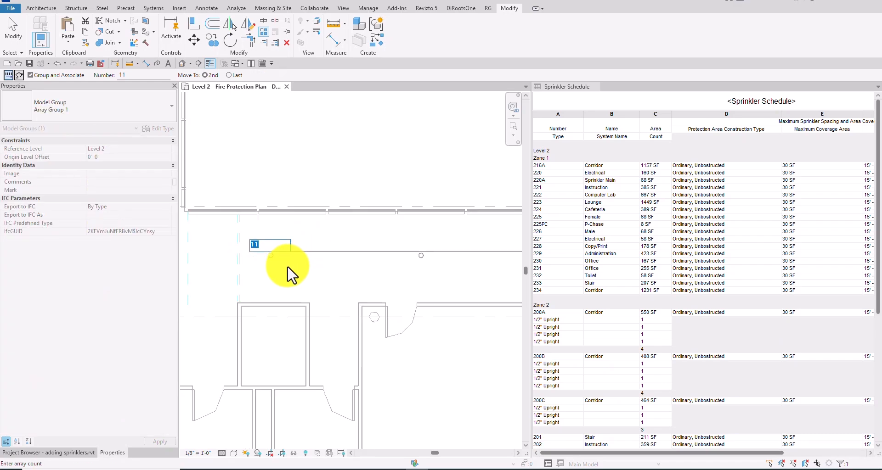
middle_drag(354, 289, 223, 299)
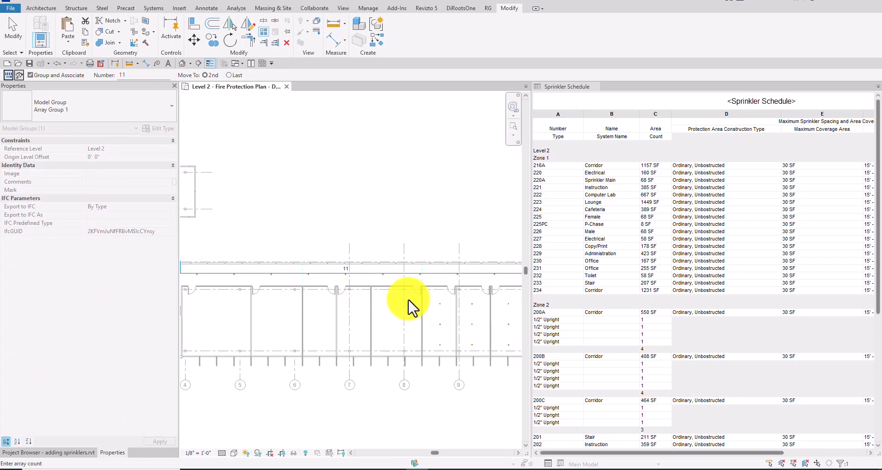
middle_drag(452, 299, 293, 299)
scroll(344, 280, up, 3)
scroll(406, 282, up, 4)
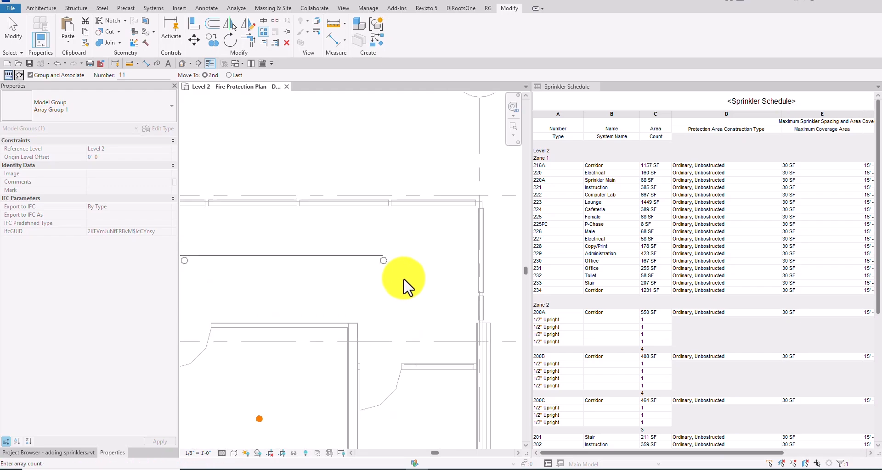
click(15, 35)
Examine the array's count and extent along the corridor by selecting individual sprinkler groups near its middle.
scroll(404, 246, down, 3)
middle_drag(404, 246, 457, 249)
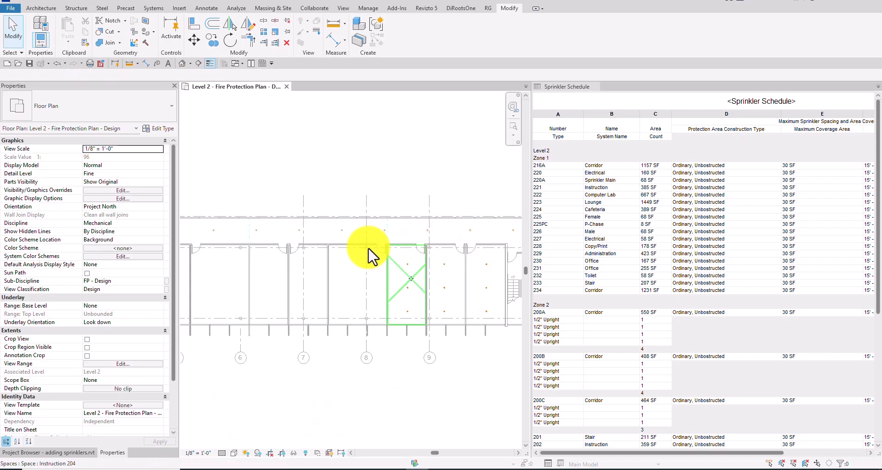
click(341, 229)
scroll(329, 242, down, 2)
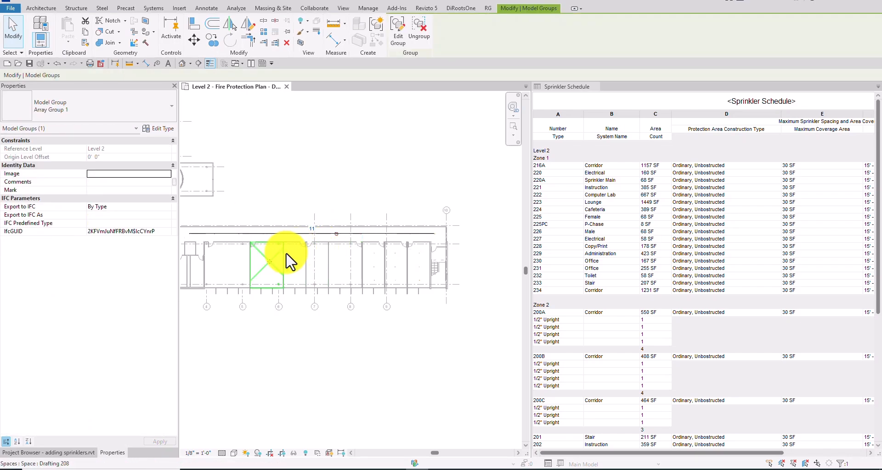
scroll(370, 238, up, 5)
click(375, 245)
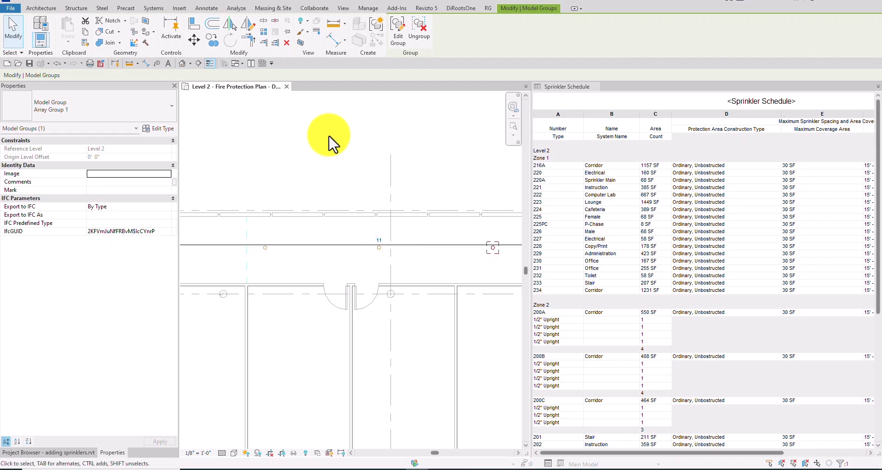
click(319, 142)
scroll(317, 184, down, 2)
scroll(321, 193, down, 3)
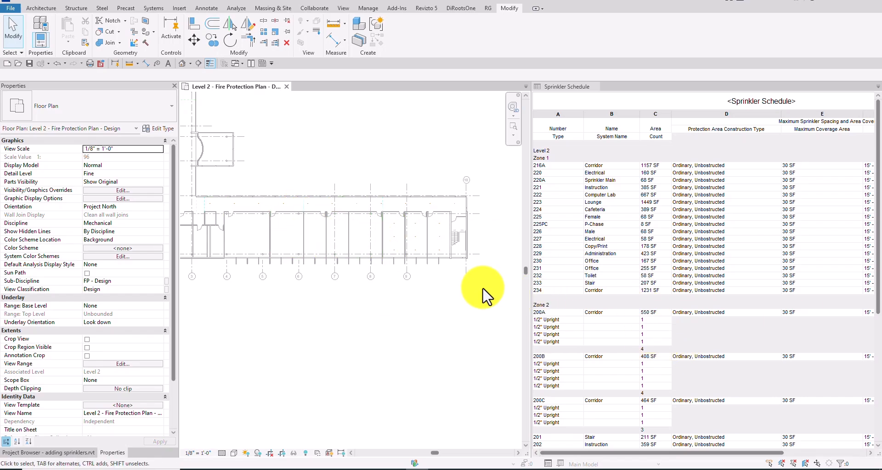
Check the array from its first sprinkler in corridor 200A along the corridors to the last one near grid 10.
scroll(354, 220, up, 3)
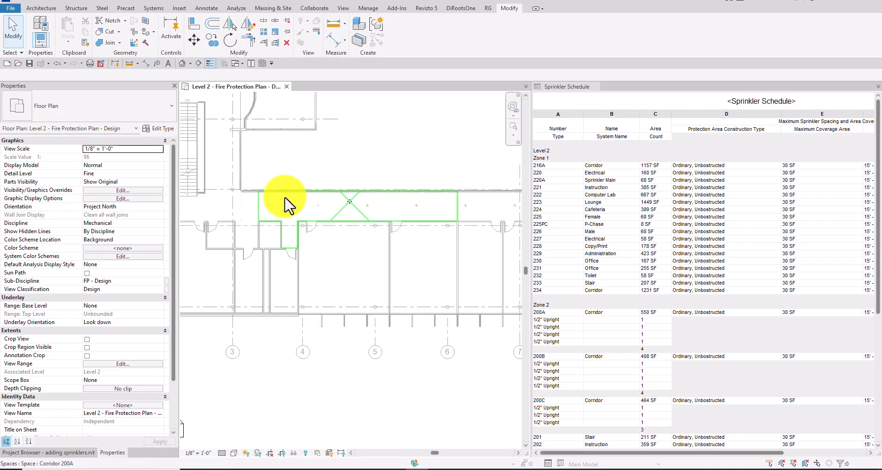
scroll(284, 202, up, 3)
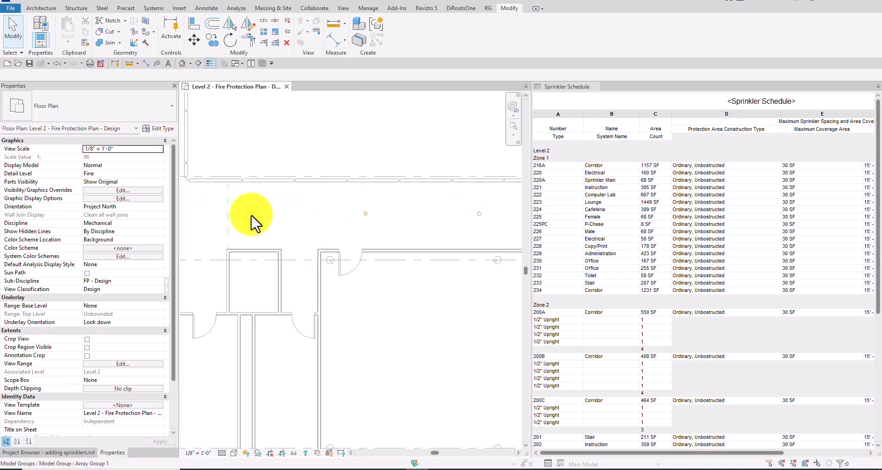
click(251, 216)
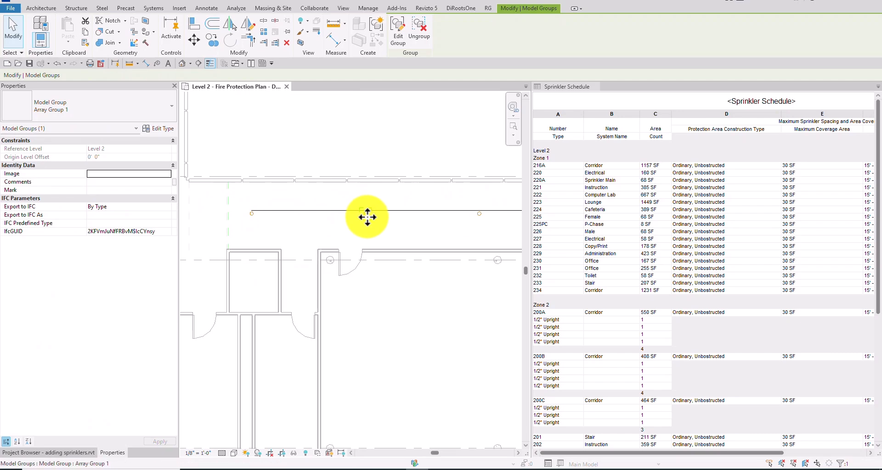
scroll(570, 298, down, 5)
scroll(414, 305, down, 3)
click(406, 229)
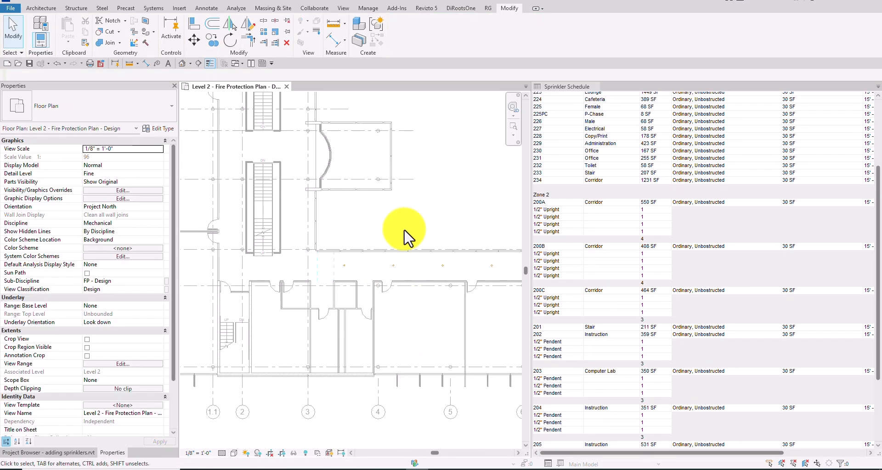
scroll(362, 241, down, 2)
middle_drag(462, 244, 415, 246)
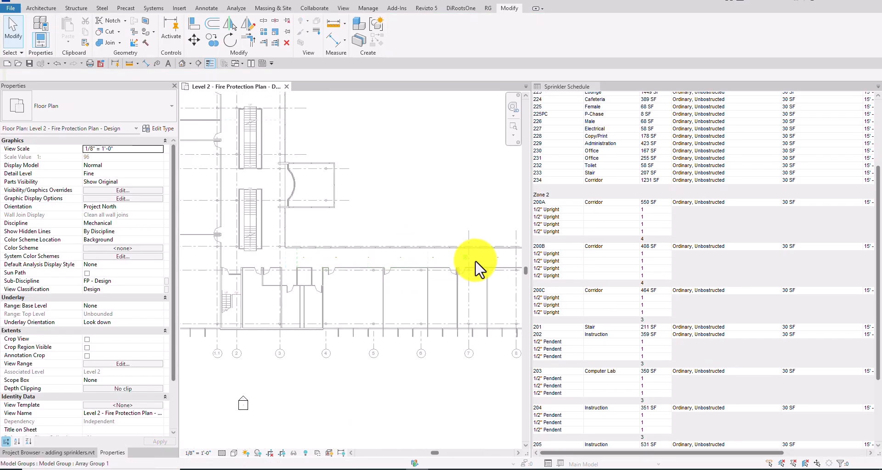
middle_drag(478, 269, 432, 293)
scroll(459, 299, up, 4)
scroll(458, 292, up, 1)
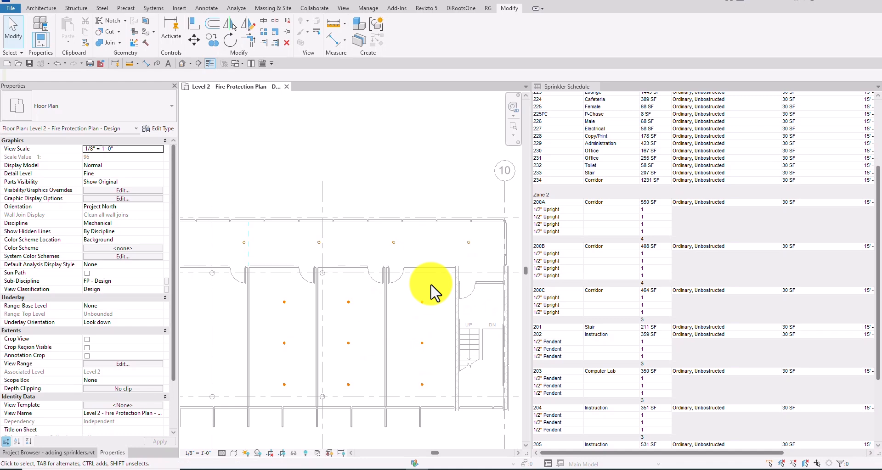